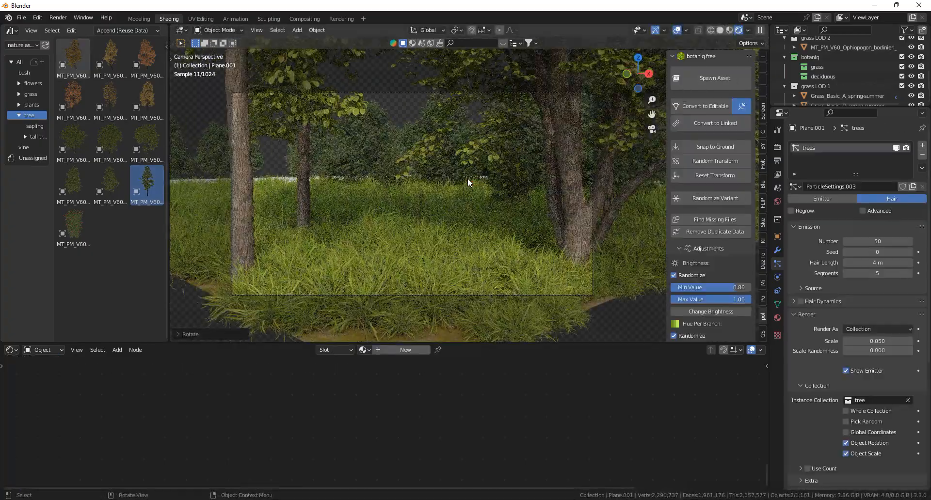
Set the trees particle system's render scale to 0.390 and its scale randomness to 0.633
left_click_drag(868, 341, 895, 341)
left_click_drag(872, 351, 887, 350)
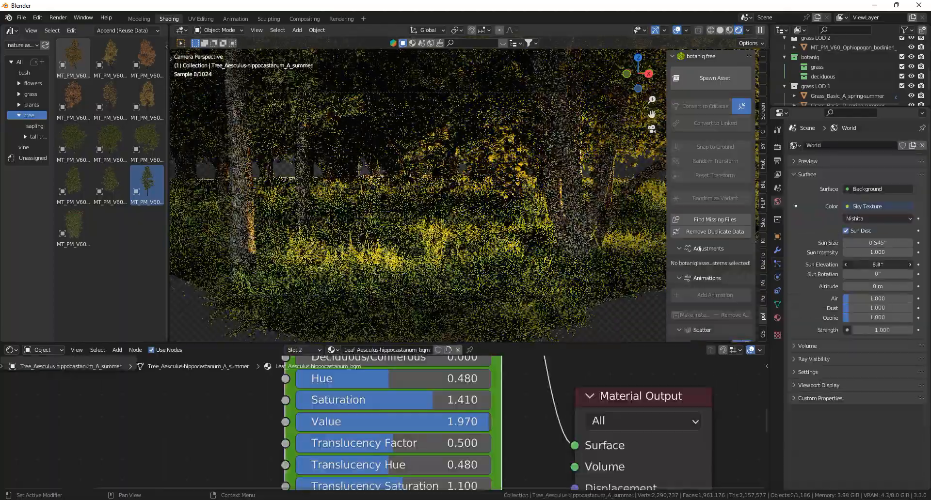
Adjust the sun elevation of the world's Nishita sky and place a Poly Haven model in the forest scene
left_click_drag(878, 274, 893, 274)
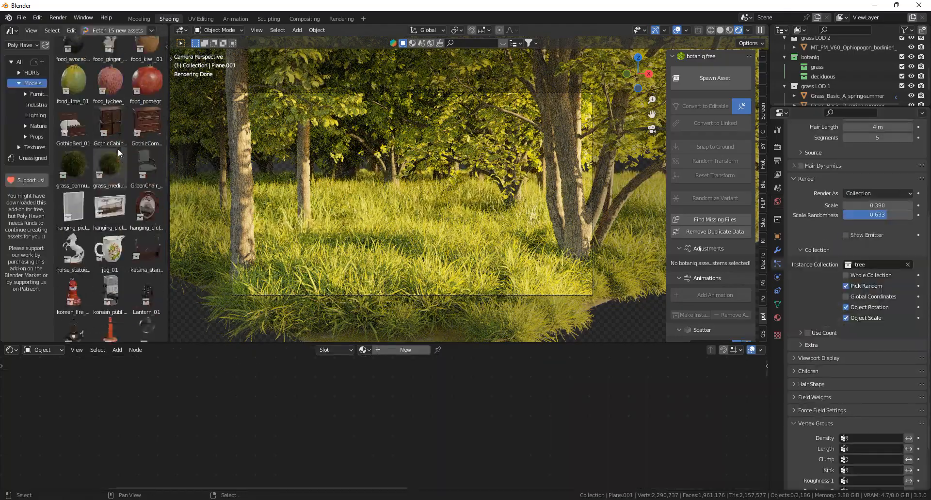
left_click_drag(73, 125, 410, 206)
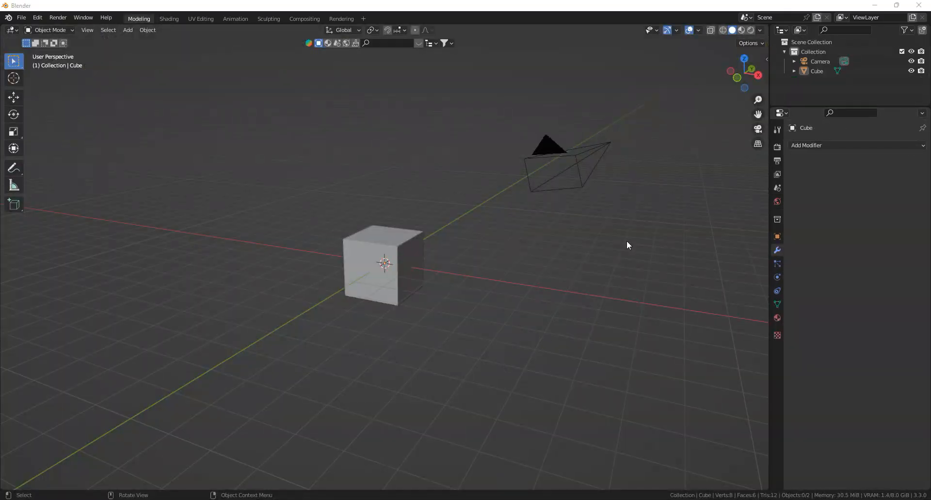
Switch the viewport to rendered shading and set the world colour to an Environment Texture
left_click(752, 30)
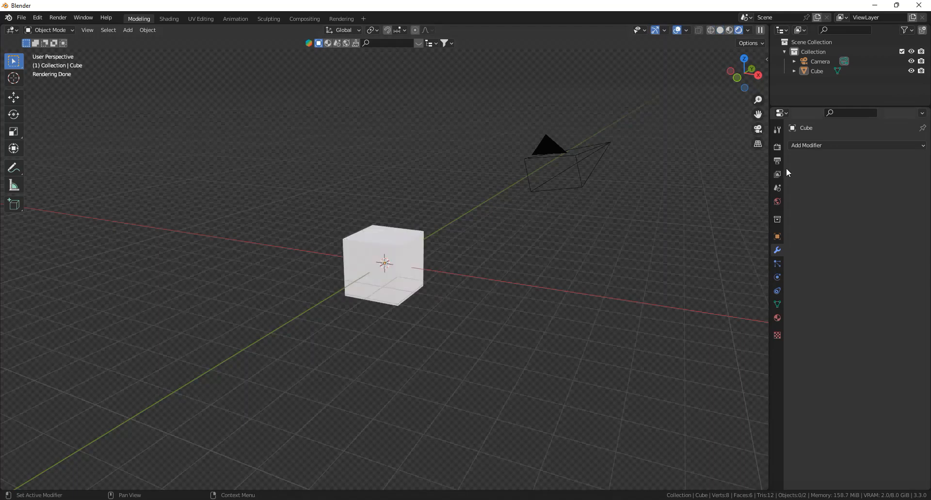
left_click(777, 147)
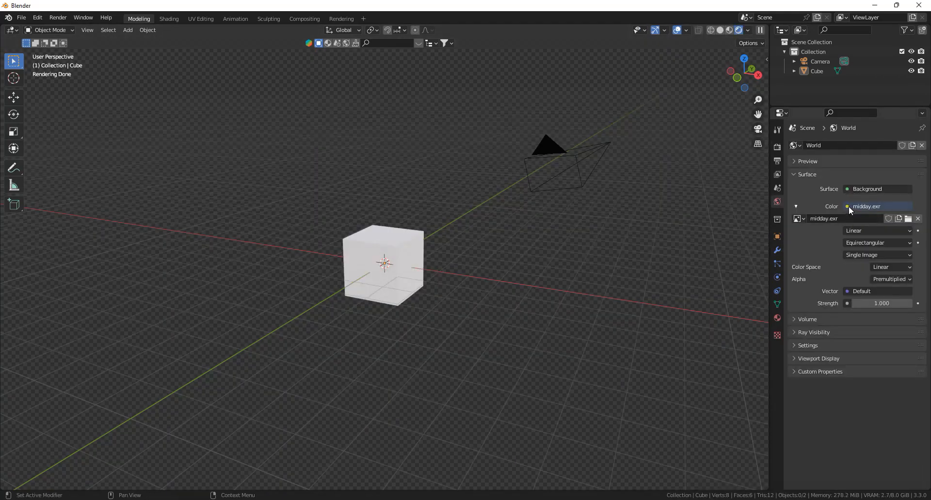
left_click(846, 205)
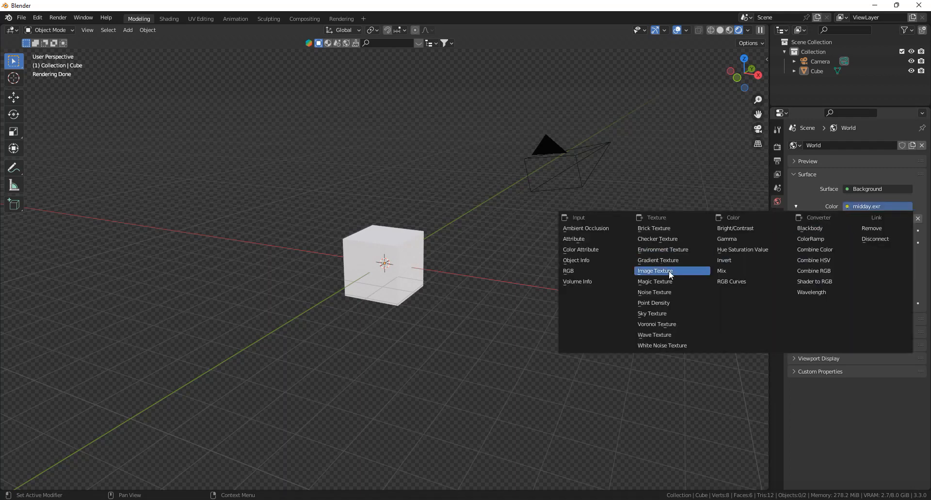
left_click(658, 251)
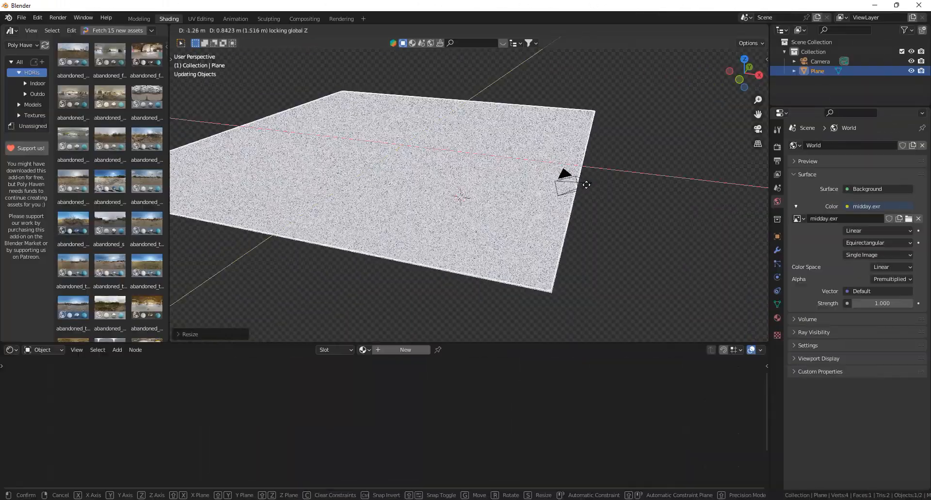
Position the enlarged ground plane horizontally under the camera and add three particle systems to it
left_click(616, 200)
left_click(515, 183)
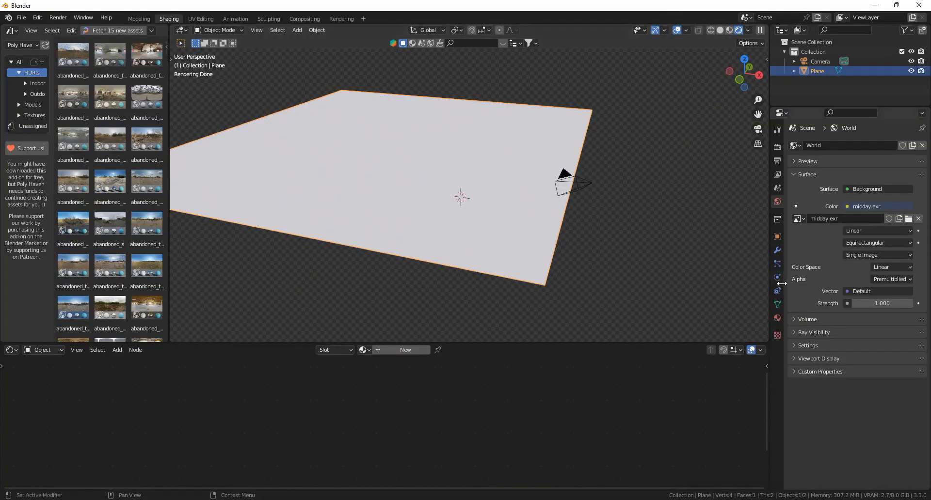
left_click(778, 264)
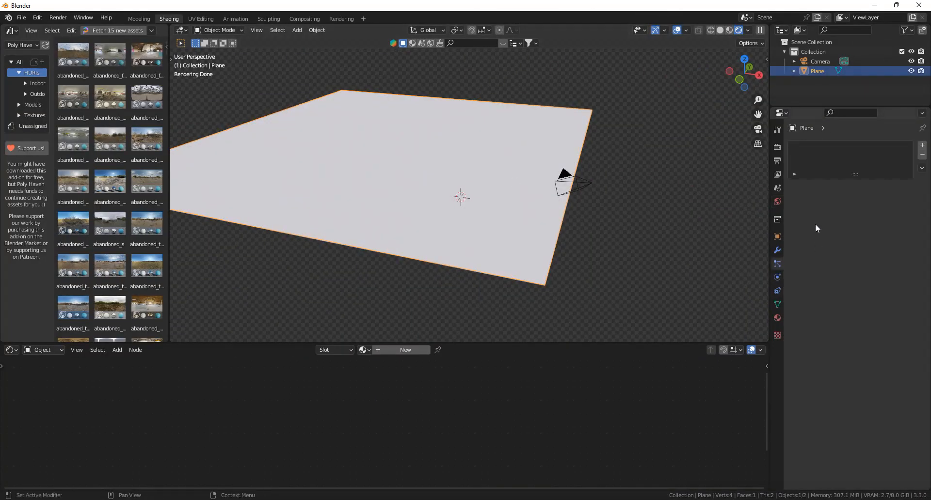
left_click(923, 147)
left_click(923, 146)
left_click(922, 146)
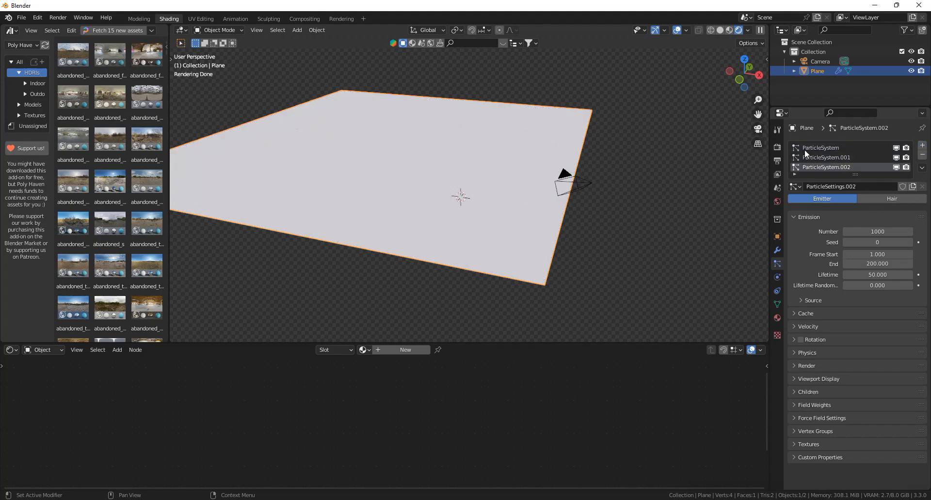
Rename the first particle system as grass LOD 2
left_click(820, 148)
double_click(821, 148)
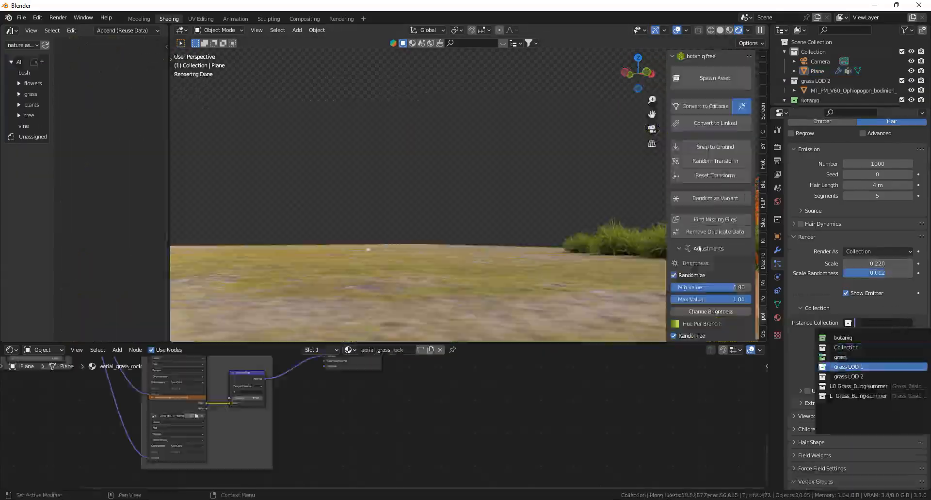
Set the particle system's instance collection to grass LOD 1 and look through the camera
left_click(853, 367)
key("KP_0")
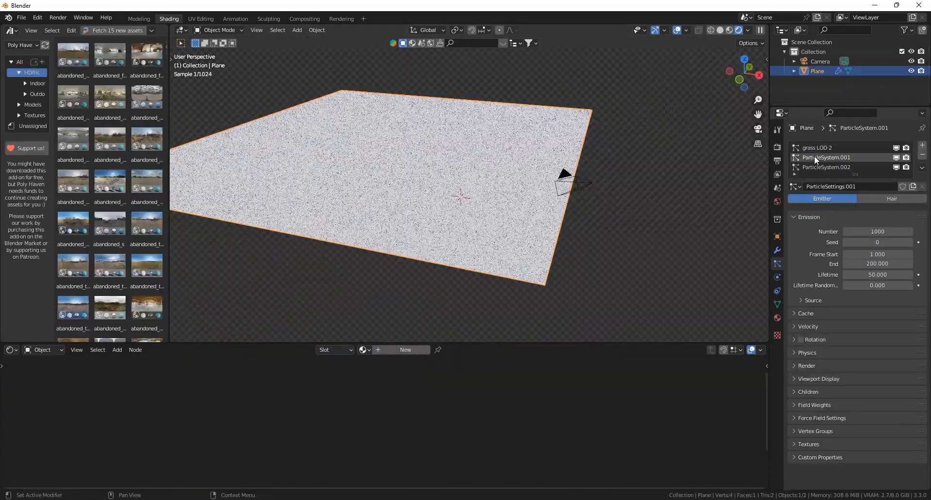
Rename the second particle system as grass LOD 1 and the third as trees
double_click(815, 157)
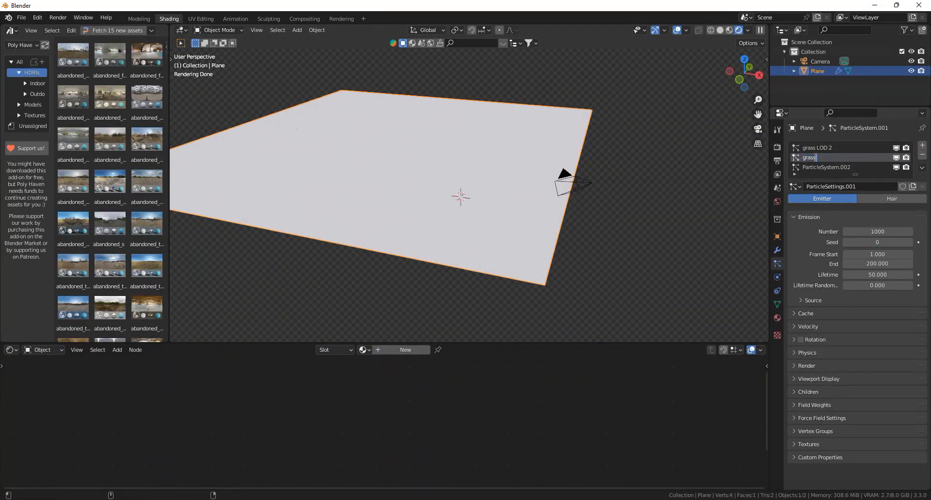
key("Return")
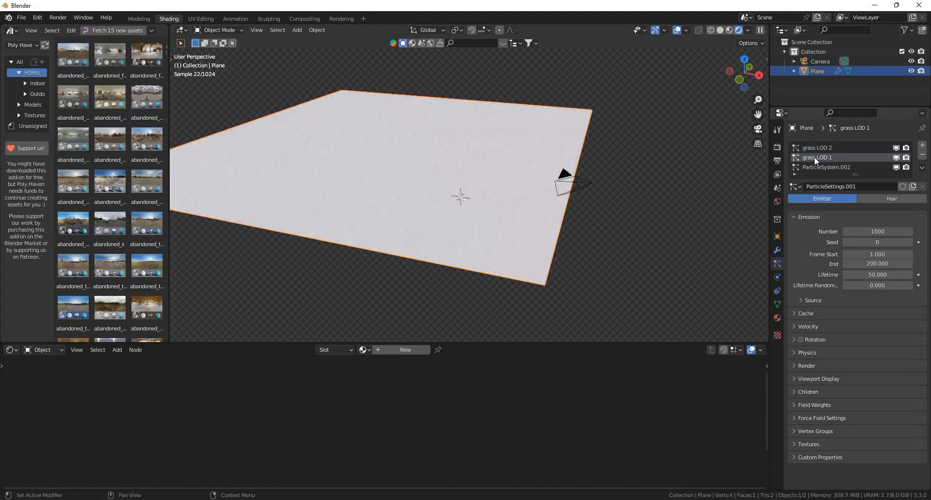
left_click(832, 168)
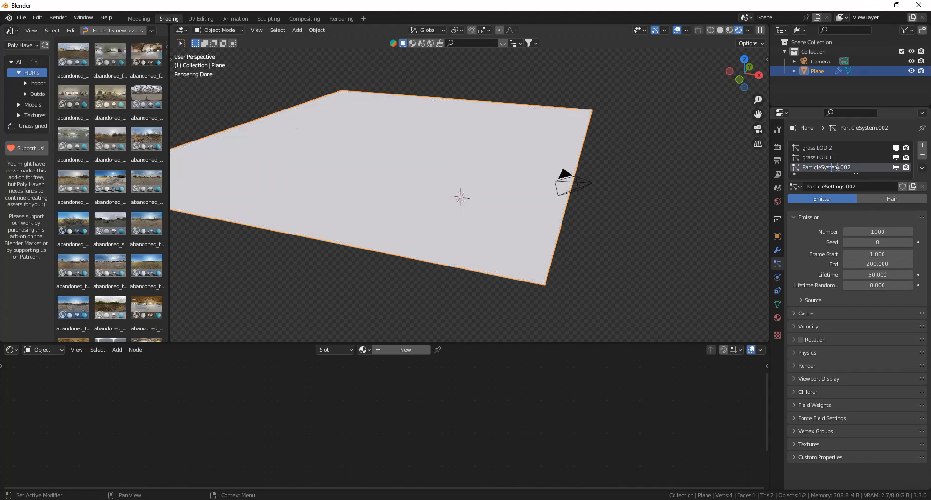
type("trees")
key("Return")
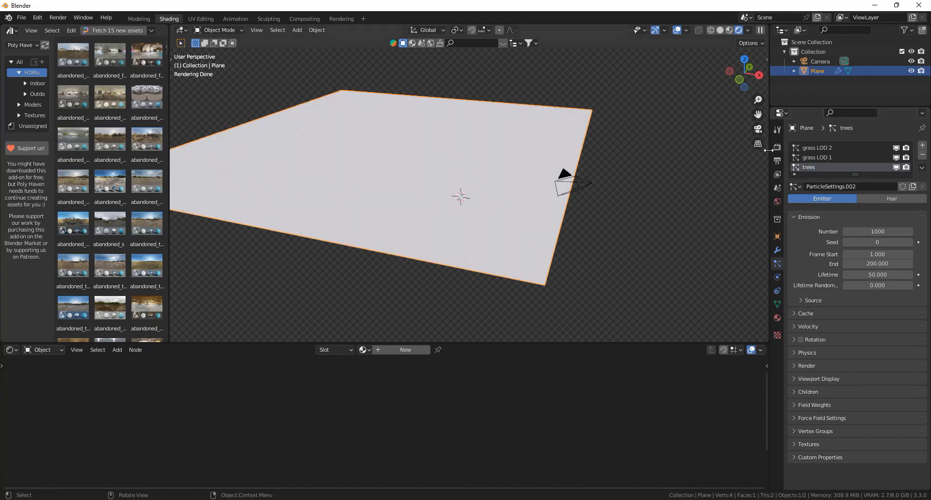
Subdivide the ground plane four times to give it enough geometry for weight painting
left_click(819, 148)
middle_click_drag(528, 193, 511, 179)
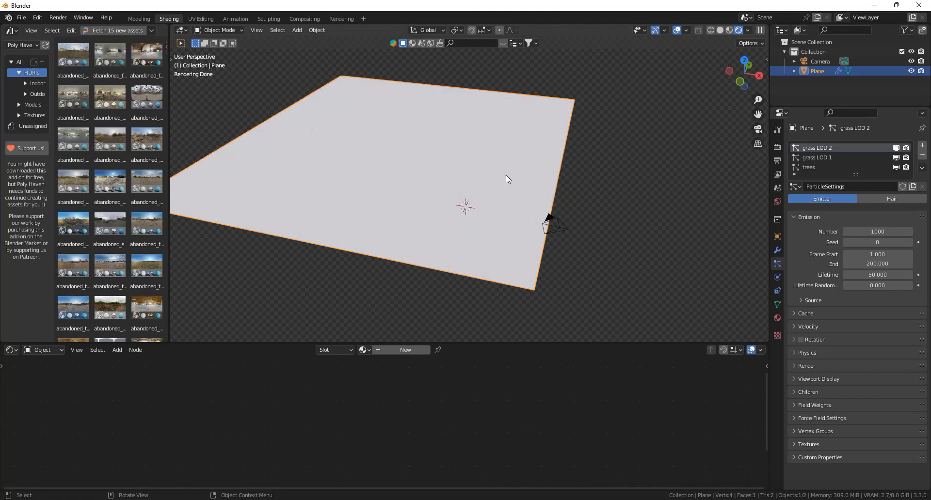
key("Tab")
right_click(501, 175)
left_click(487, 190)
right_click(487, 190)
left_click(487, 190)
right_click(487, 190)
left_click(487, 190)
right_click(487, 190)
left_click(487, 190)
key("Tab")
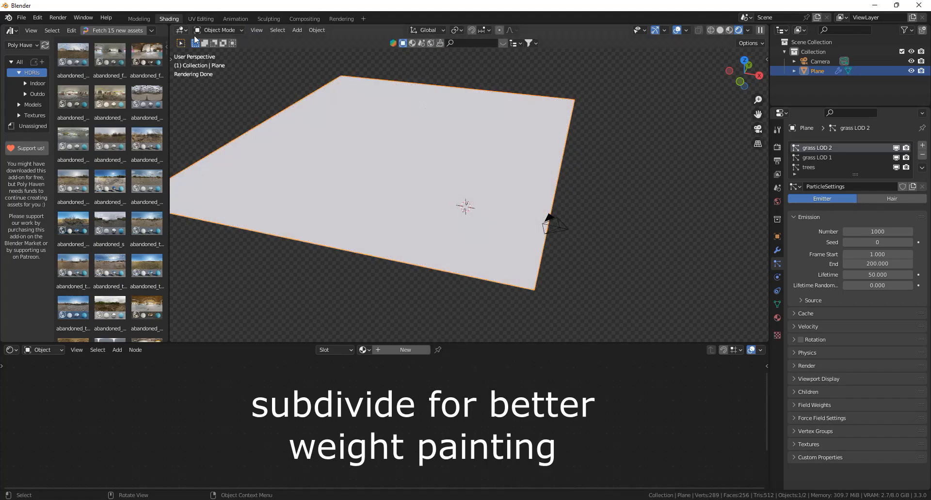
Switch the ground plane to Weight Paint mode and look through the camera
left_click(217, 31)
left_click(222, 84)
mouse_move(519, 214)
middle_mouse_down()
mouse_move(525, 160)
mouse_move(502, 167)
middle_mouse_up()
key("KP_0")
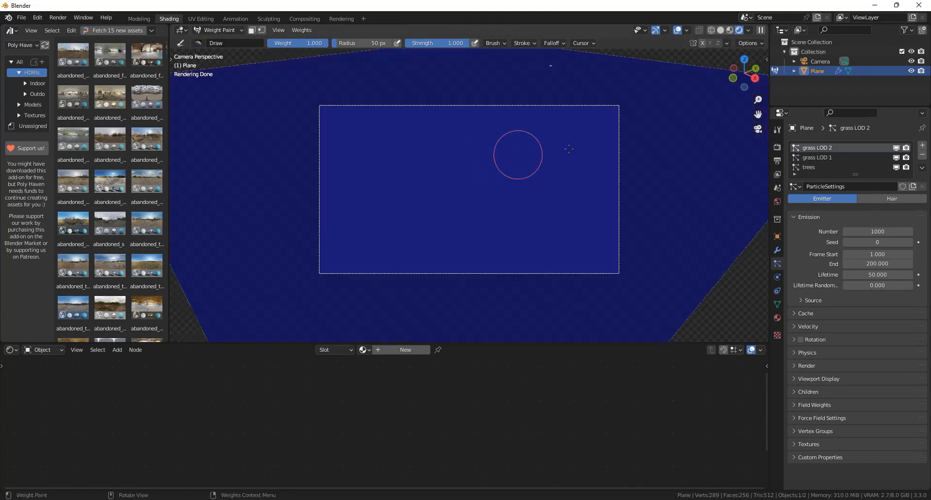
Lock the camera to the view, reframe it so the plane's far edge sits in the upper frame, and release the lock
key("n")
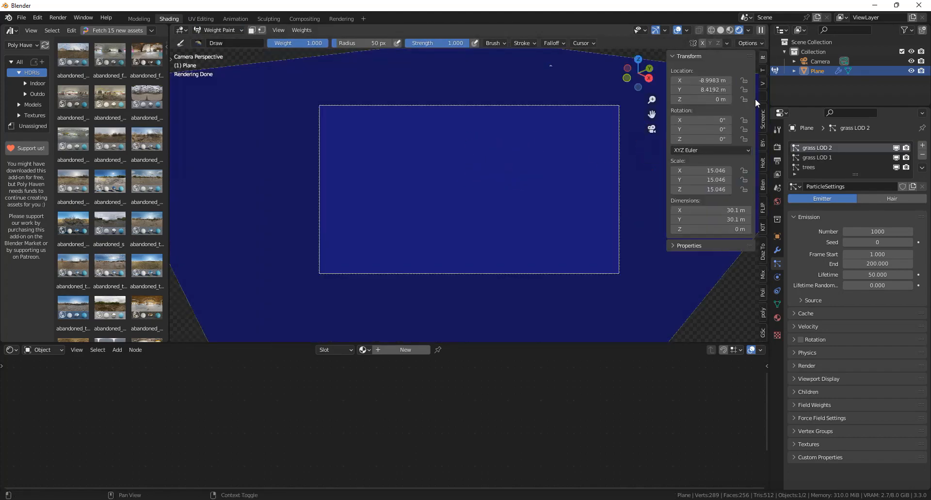
left_click(763, 83)
middle_click_drag(546, 152, 544, 178)
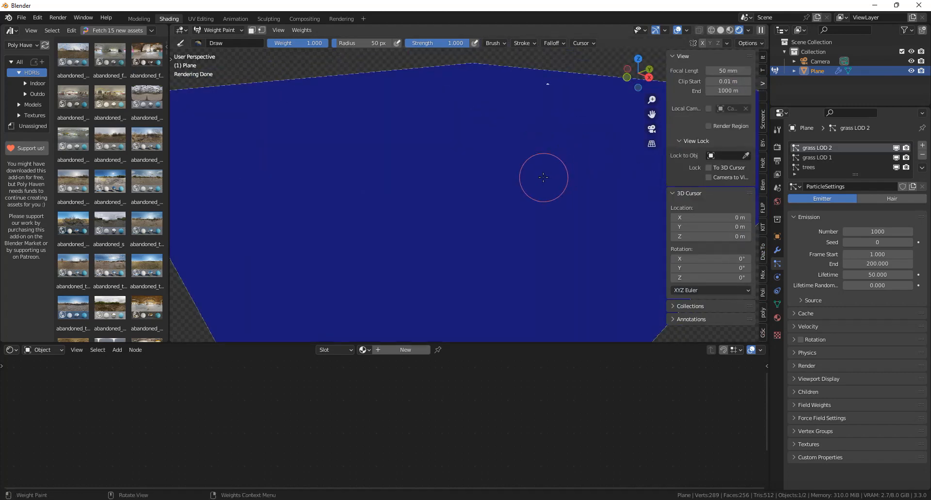
key("KP_0")
middle_click_drag(538, 145, 540, 148)
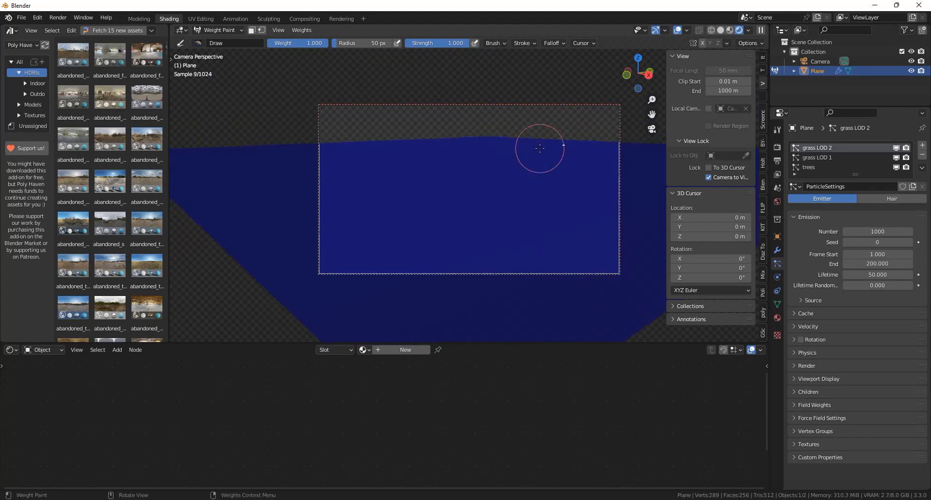
left_click(708, 177)
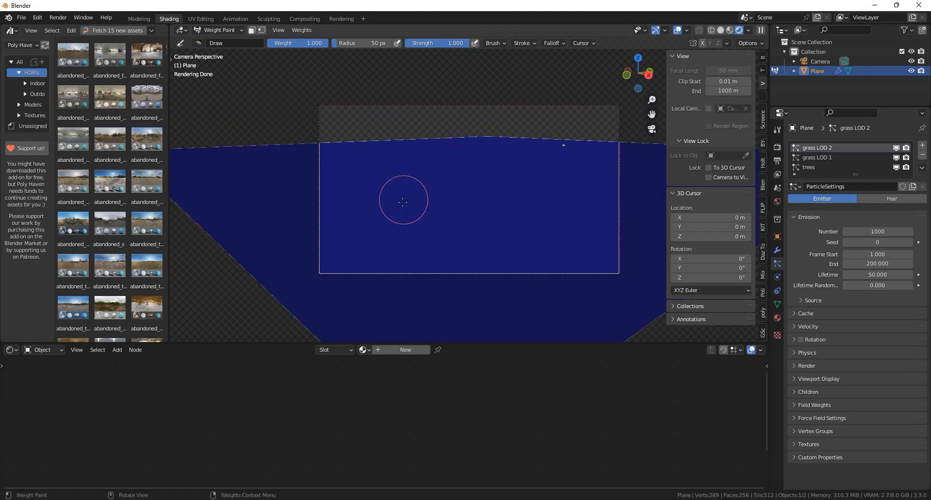
Set the brush radius to 150 px and paint full weight on the plane's foreground inside the camera frame
key("f")
left_click(430, 234)
mouse_move(382, 239)
left_mouse_down()
mouse_move(364, 239)
mouse_move(349, 207)
mouse_move(381, 248)
left_mouse_up()
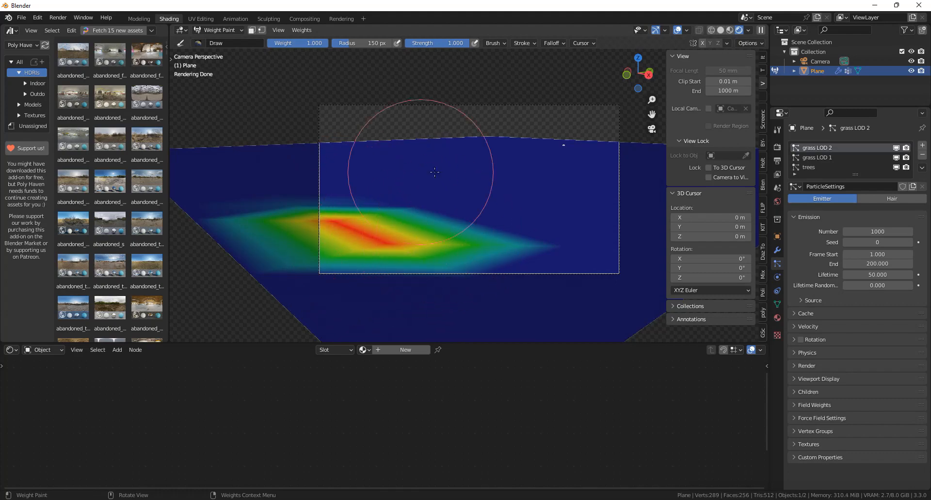
Subdivide the ground plane once more for finer weight painting
left_click(216, 30)
left_click(231, 83)
key("Tab")
right_click(449, 226)
left_click(449, 226)
key("Tab")
Resize the weight brush and paint across the part of the plane seen by the camera
key("f")
left_click(271, 146)
mouse_move(291, 160)
left_mouse_down()
mouse_move(551, 208)
mouse_move(218, 194)
mouse_move(624, 219)
left_mouse_up()
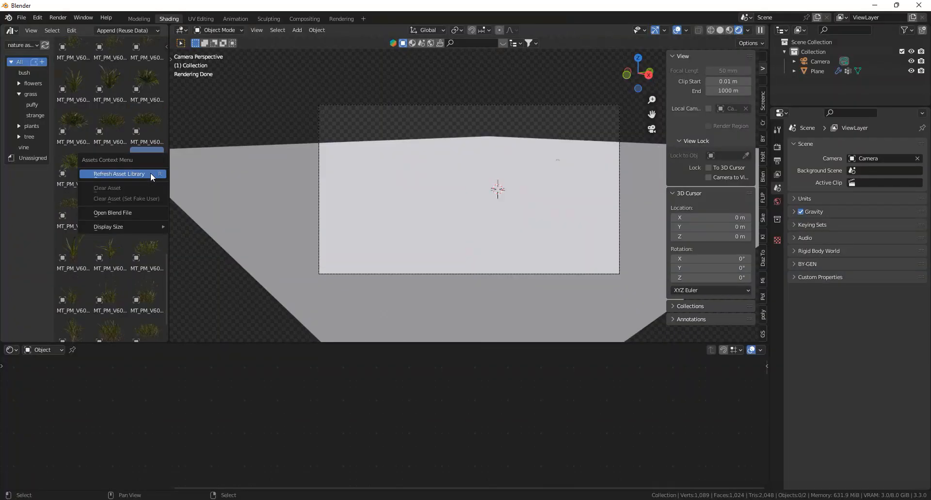
Place the MT_PM_V60_Ophiopogon_bodinieri_01_03 grass asset from the library on the plane and scale it up
left_click(150, 171)
left_click_drag(149, 165, 311, 222)
key("s")
left_click(588, 260)
left_click(408, 123)
Move the grass clump horizontally off the ground plane, beyond the camera
middle_click_drag(407, 123, 434, 128)
scroll(515, 230, "up", 5)
scroll(434, 129, "up", 3)
scroll(484, 191, "down", 3)
middle_click_drag(484, 191, 402, 177)
scroll(538, 217, "up", 4)
middle_click_drag(538, 217, 461, 238, "shift")
scroll(399, 214, "down", 4)
middle_click_drag(350, 180, 326, 185, "shift")
scroll(325, 185, "down", 9)
left_click(324, 199)
key("g")
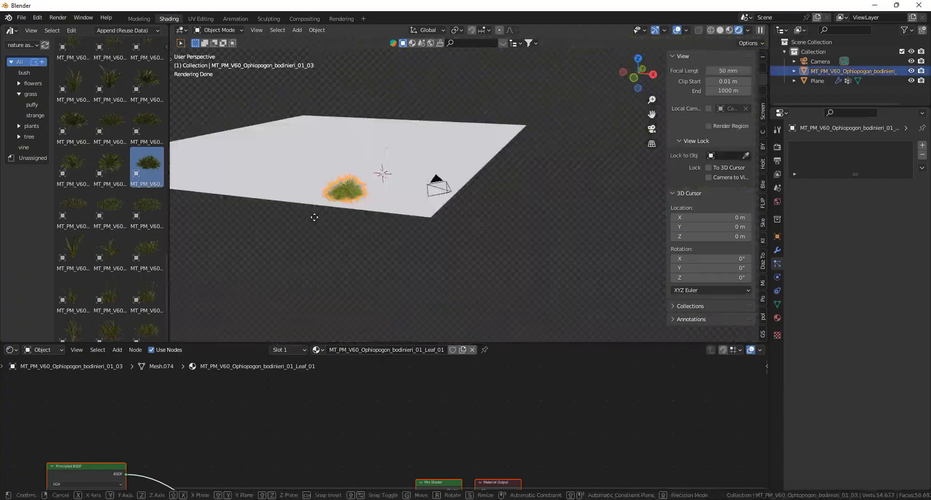
key("shift+z")
left_click(531, 227)
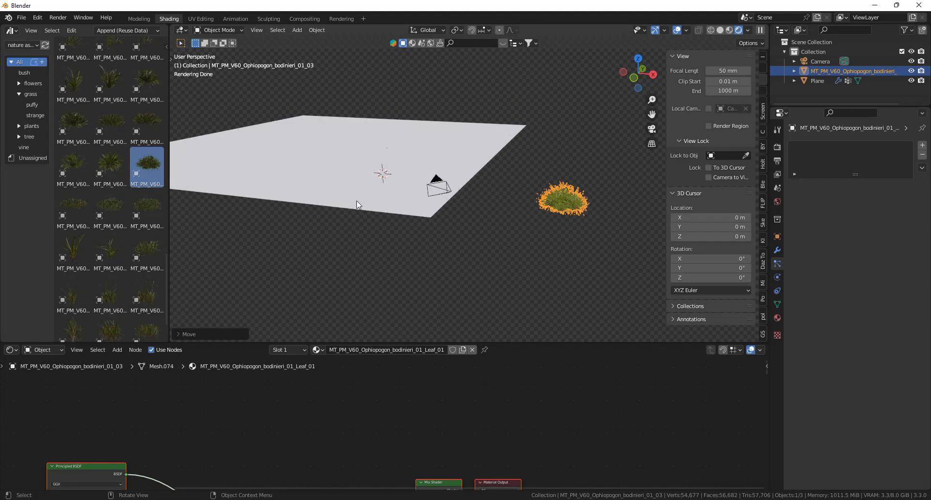
Set the plane's grass LOD 2 particle system to Hair and assign the painted vertex group Group to its density
left_click(383, 201)
key("KP_Decimal")
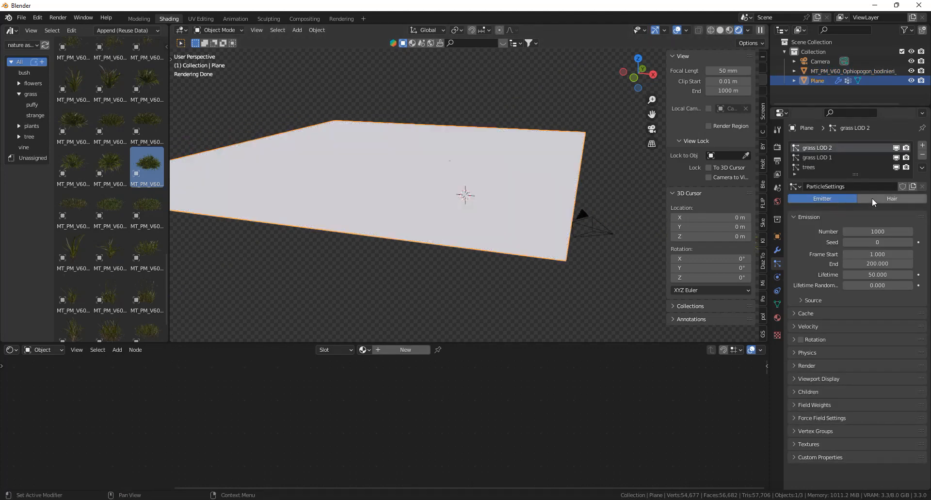
left_click(870, 199)
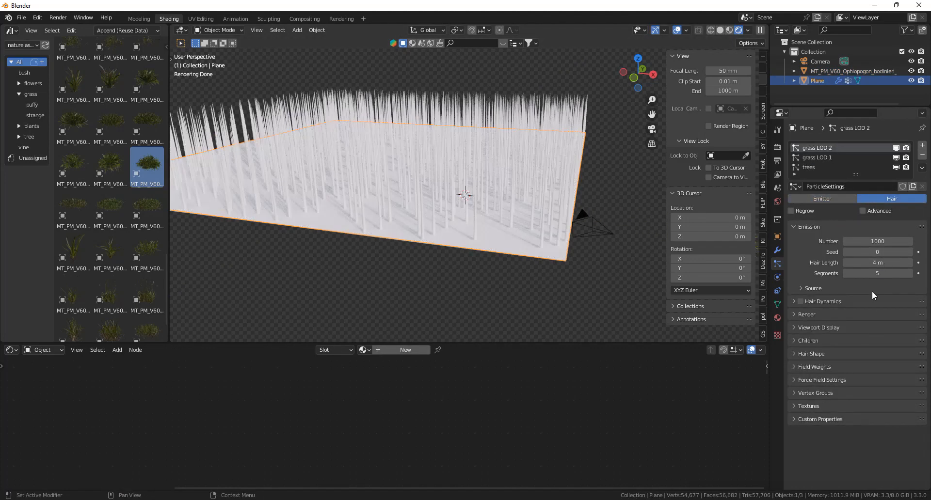
left_click(796, 392)
left_click(850, 408)
left_click(836, 310)
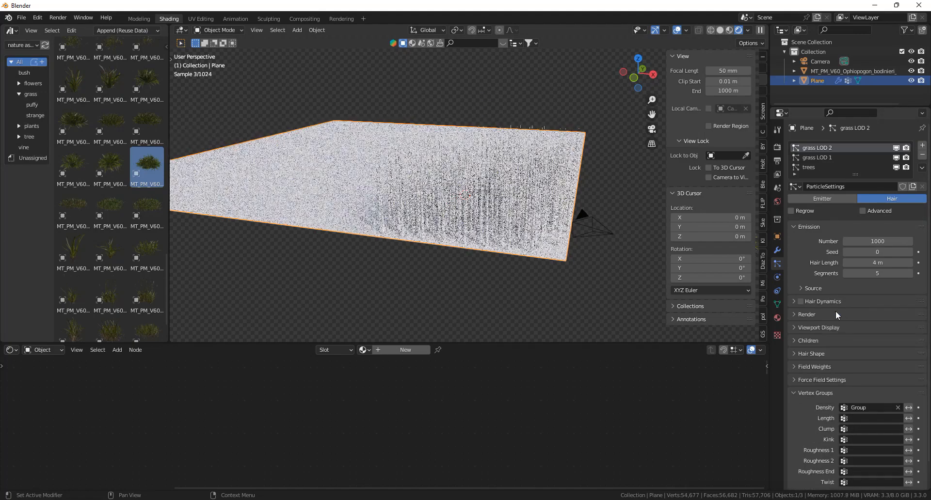
Move the grass clump into a new collection named grass LOD 2
left_click(776, 303)
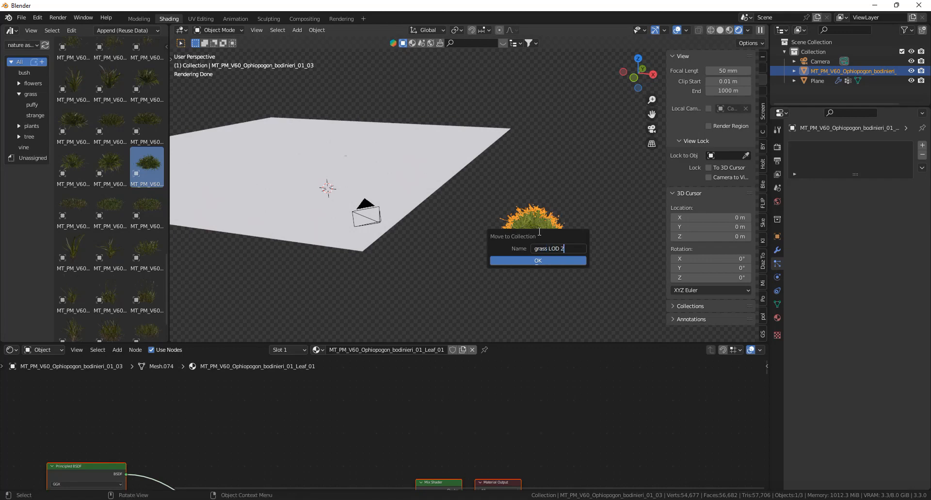
key("Return")
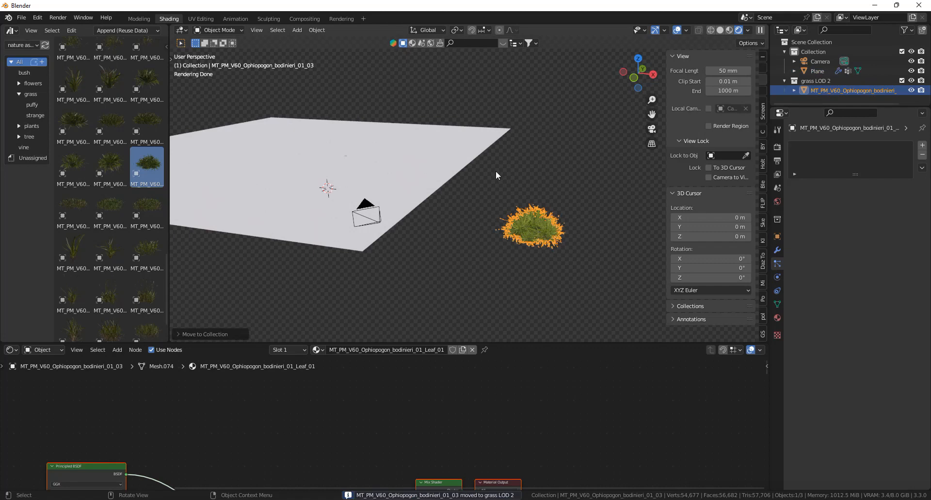
left_click(467, 190)
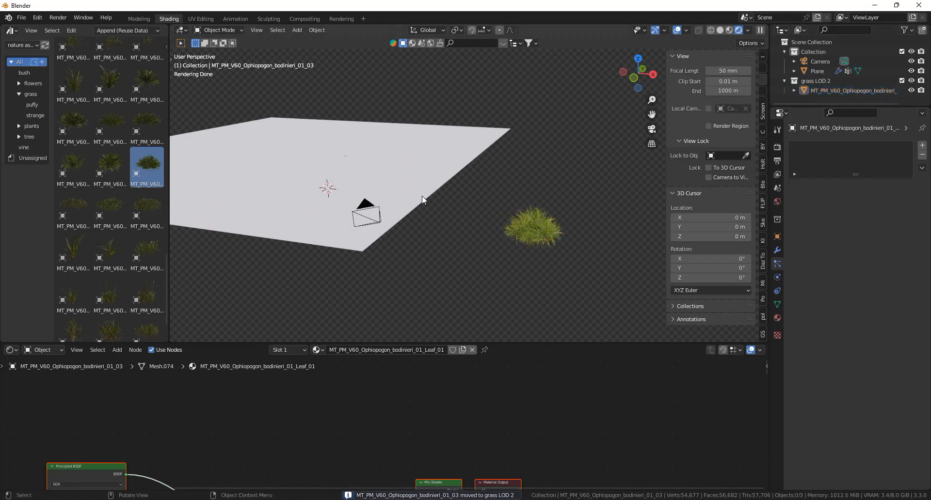
Render the plane's grass LOD 2 particles as a collection, with grass LOD 2 as the instance collection
left_click(411, 196)
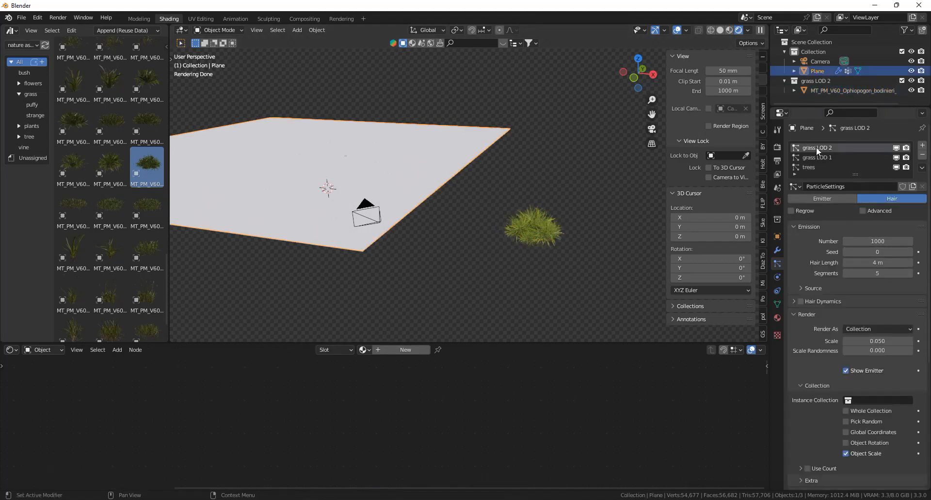
scroll(861, 282, "down", 3)
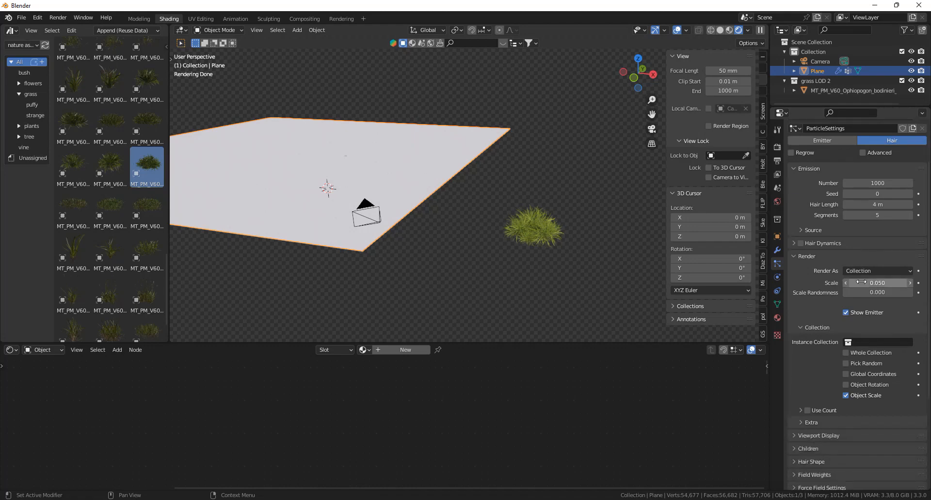
left_click(866, 269)
left_click(863, 270)
left_click(876, 339)
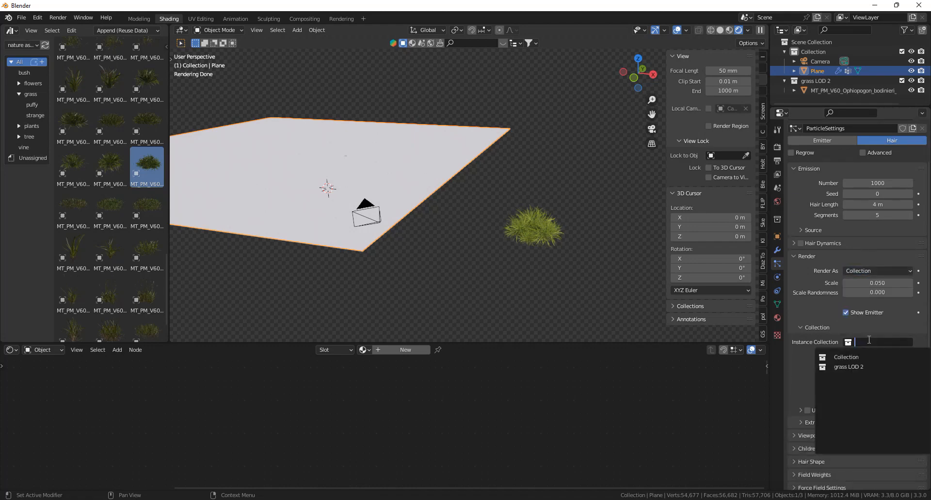
left_click(856, 369)
Enable Object Rotation for the plane's grass LOD 2 particle instances
scroll(534, 188, "up", 4)
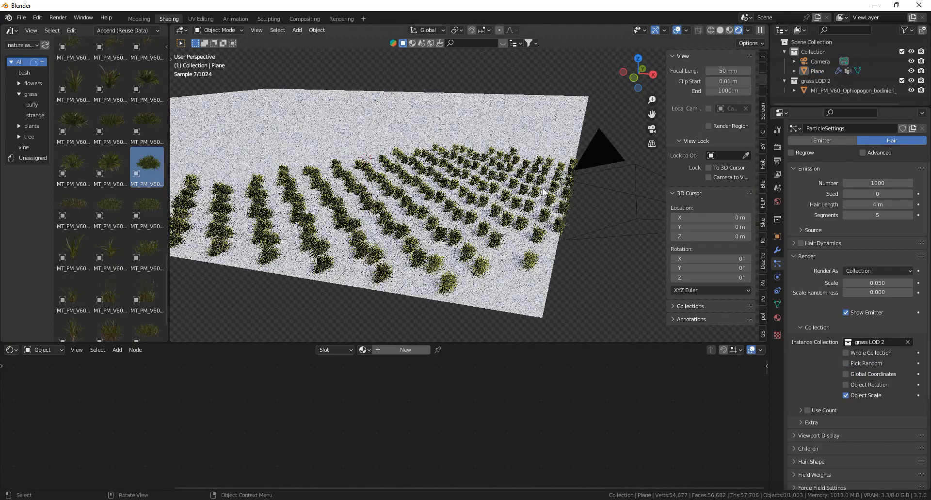
middle_click_drag(490, 264, 544, 237)
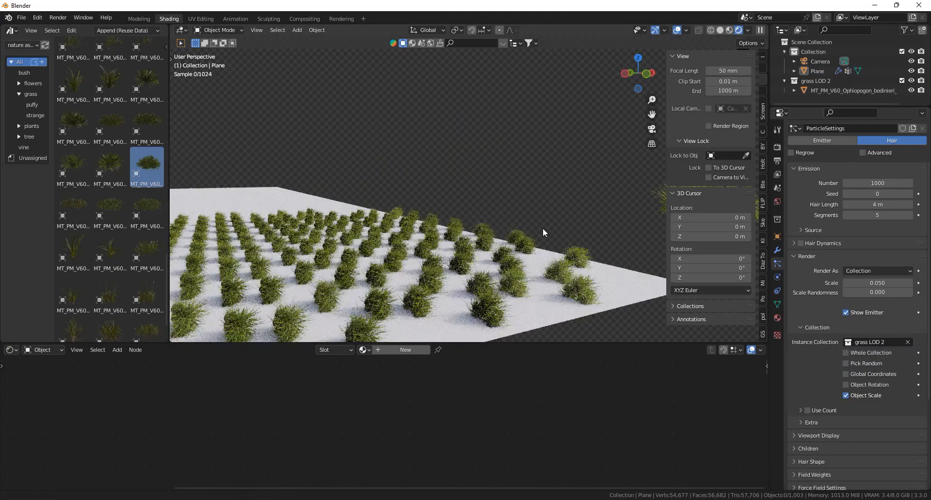
scroll(544, 236, "up", 6)
mouse_move(557, 205)
middle_mouse_down()
mouse_move(570, 205)
mouse_move(528, 215)
mouse_move(554, 192)
middle_mouse_up()
left_click(553, 192)
left_click(411, 242)
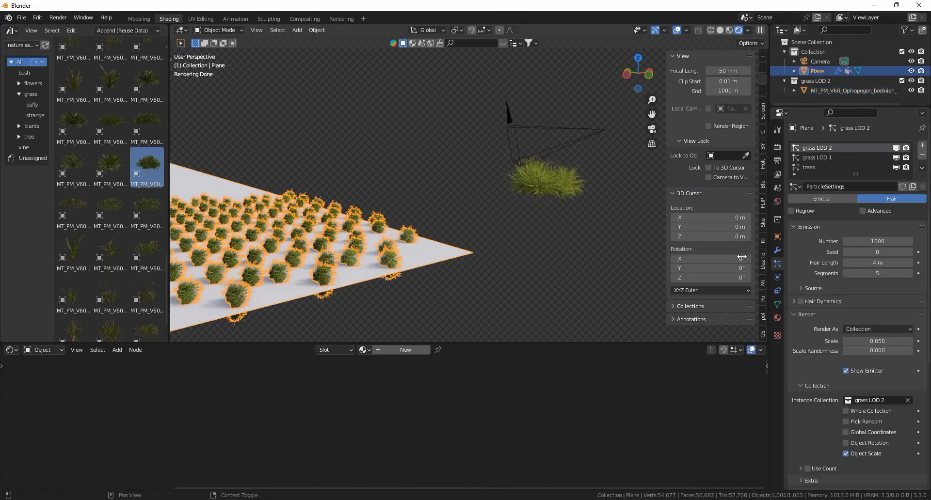
left_click(625, 292)
Rotate the source grass clump beside the plane by 90 degrees around the global Y axis
left_click(546, 196)
type("ry")
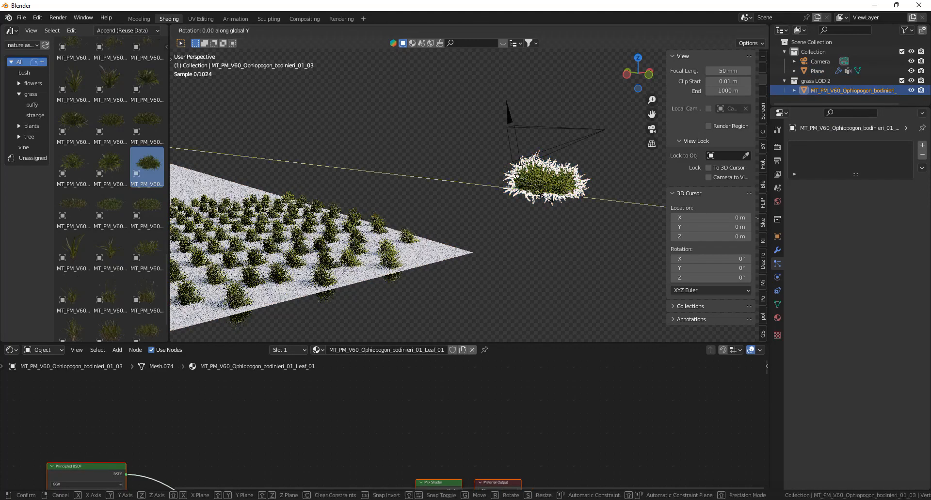
type("90")
key("Return")
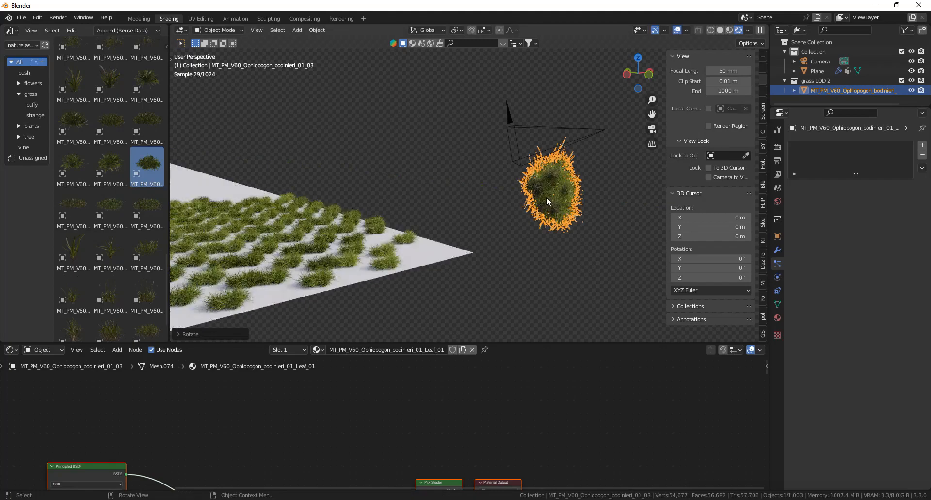
Select the ground plane with its scattered grass and look at it through the scene camera
scroll(540, 191, "up", 3)
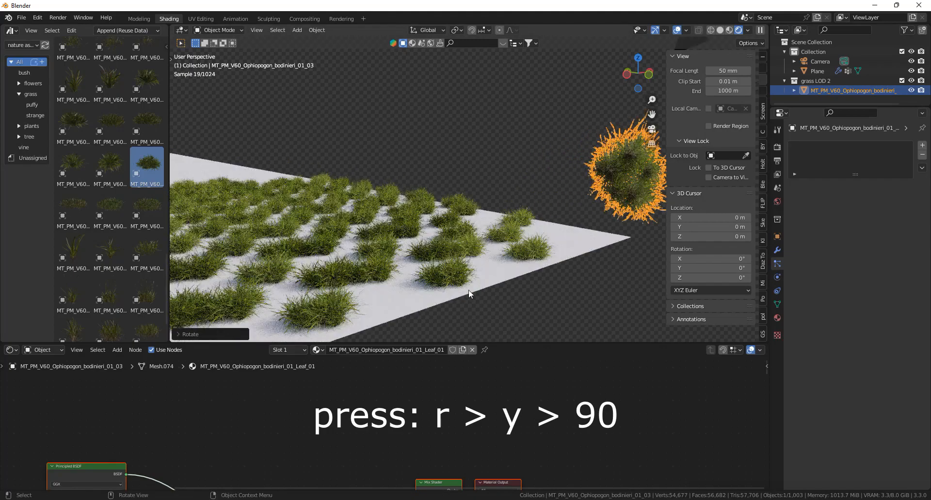
left_click(468, 281)
middle_click_drag(575, 256, 551, 252)
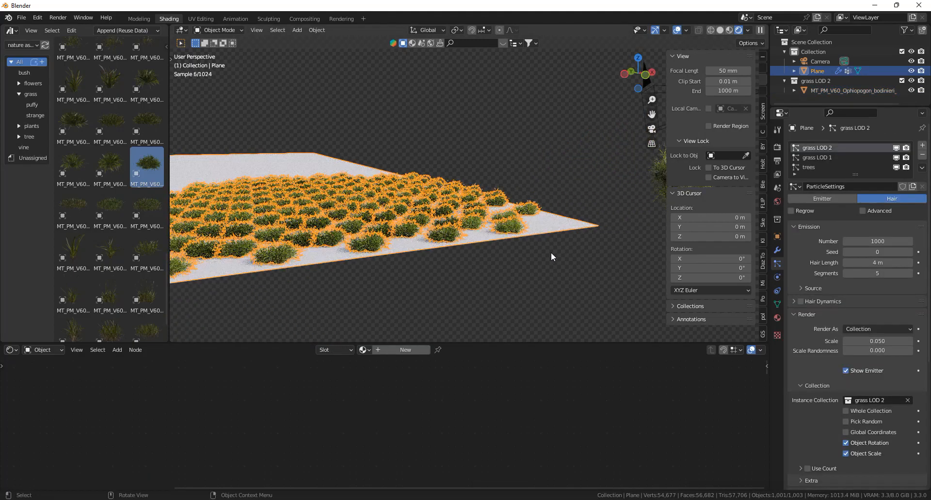
key("KP_0")
scroll(562, 265, "up", 3)
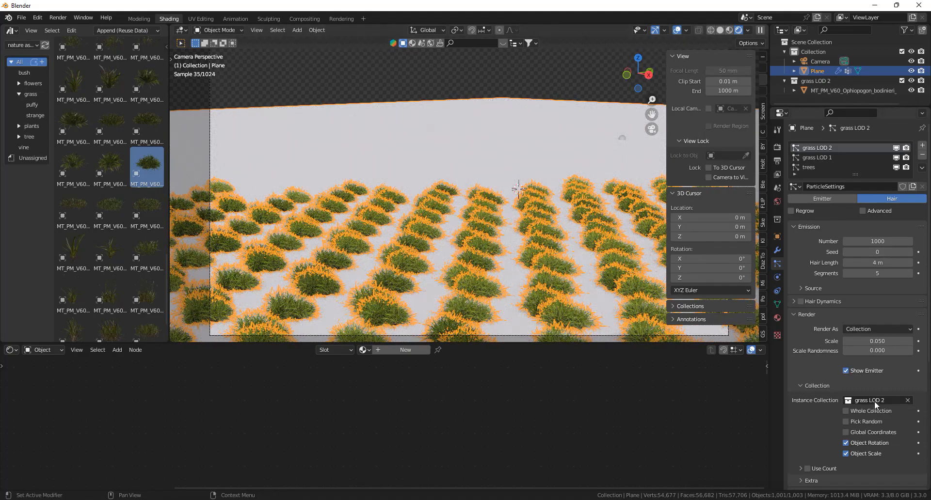
Set the grass LOD 2 particle number to 500 and try the Pick Random option
left_click(889, 238)
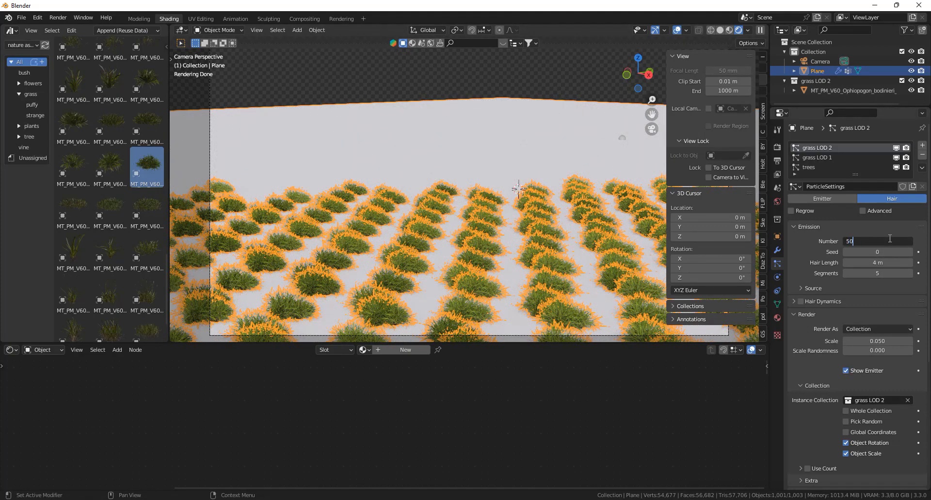
key("Return")
scroll(575, 194, "down", 2)
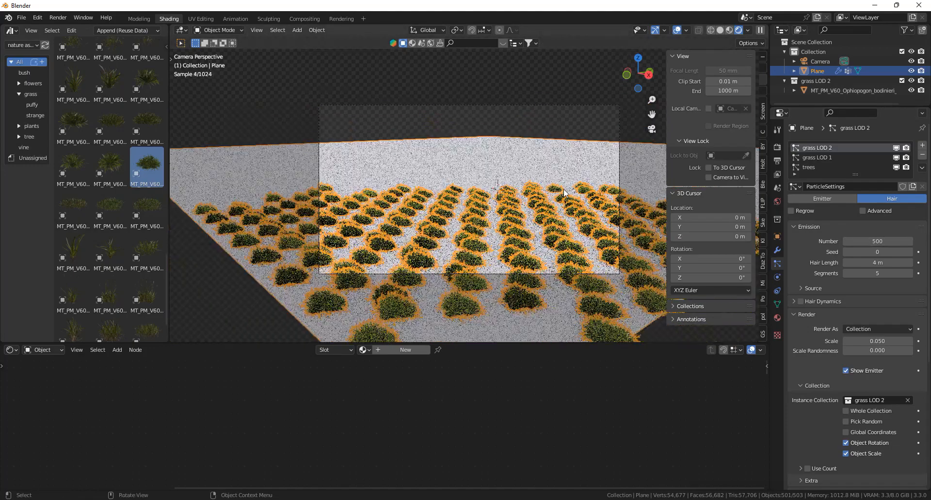
scroll(872, 333, "down", 3)
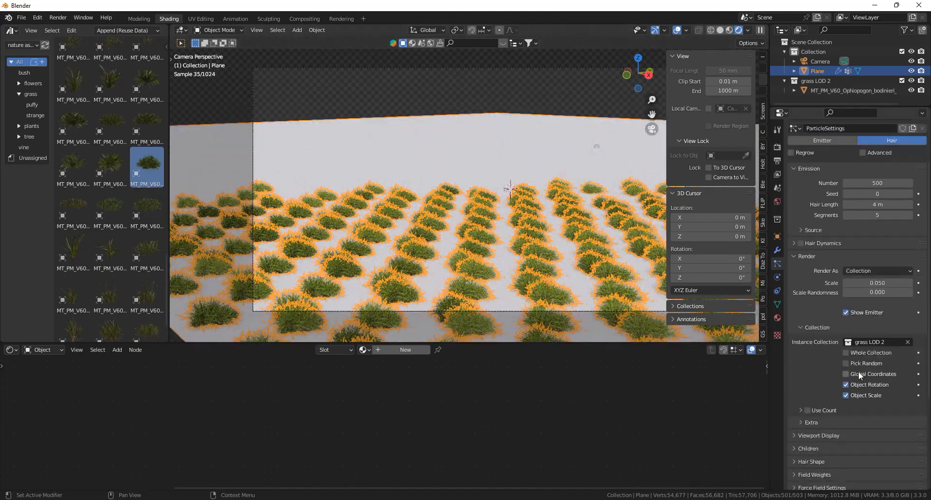
left_click(848, 365)
left_click(847, 365)
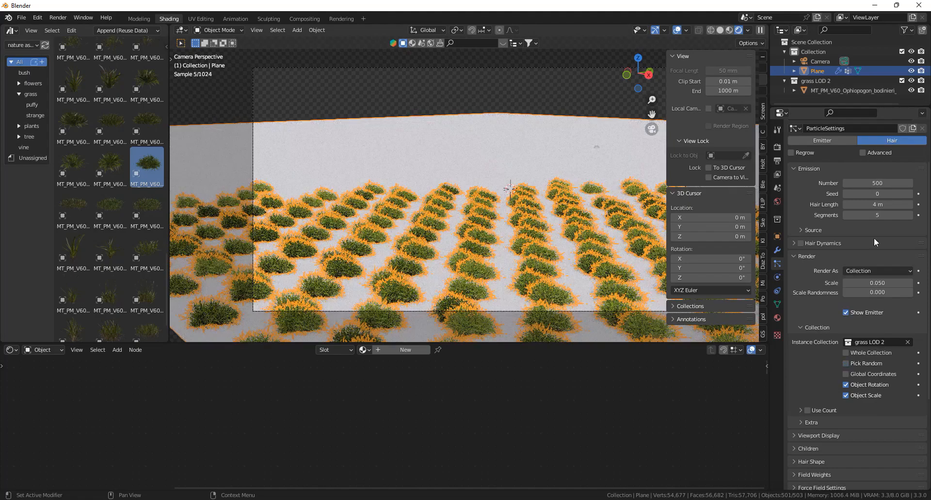
Set the grass LOD 2 particle number to 100, the scale to 0.220 and the scale randomness to 0.653
left_click(878, 182)
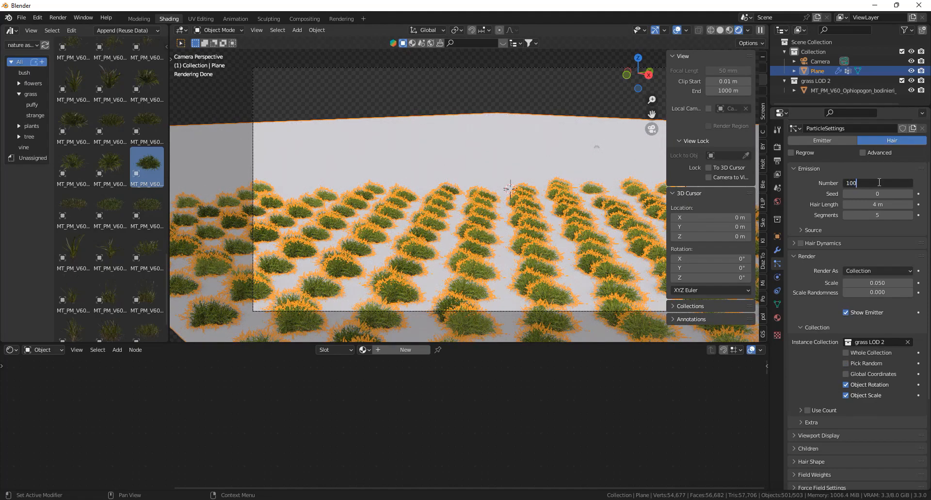
key("Return")
left_click_drag(899, 282, 907, 282)
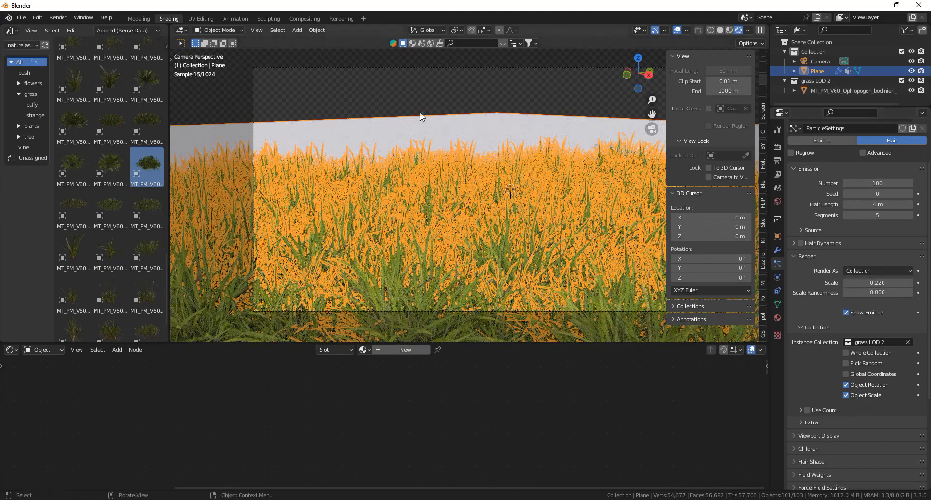
left_click(392, 101)
middle_click_drag(586, 229, 558, 208, "shift")
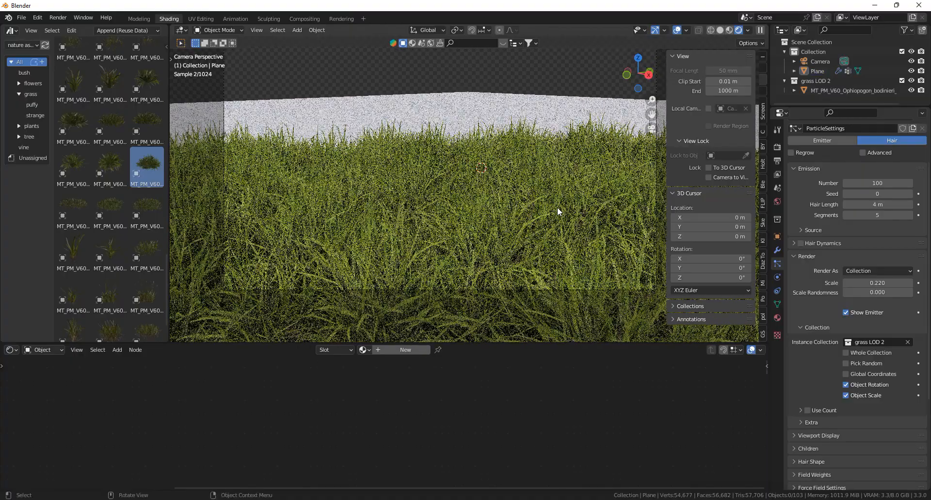
scroll(557, 207, "up", 1)
mouse_move(886, 284)
left_mouse_down()
mouse_move(887, 293)
mouse_move(906, 294)
mouse_move(887, 294)
left_mouse_up()
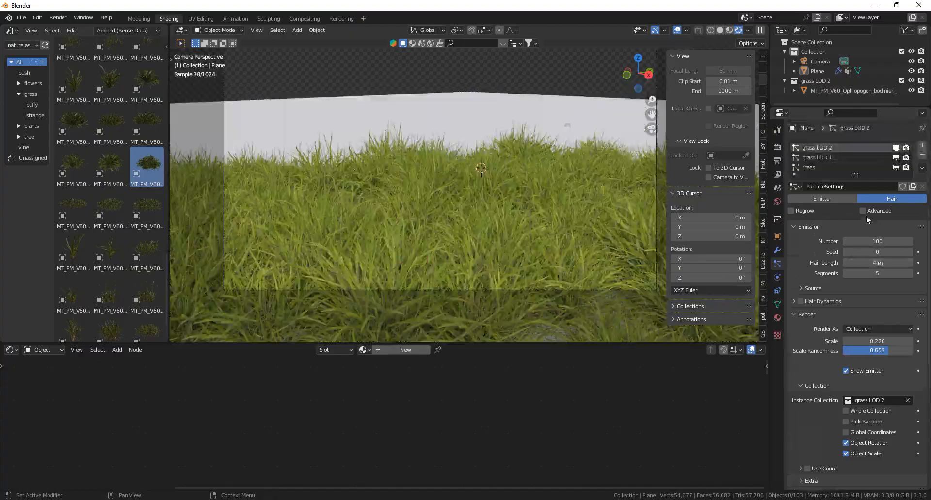
Enable advanced rotation for the grass LOD 2 particles with Randomize 0.735, Phase 0.884 and Randomize Phase 1.932
left_click(865, 211)
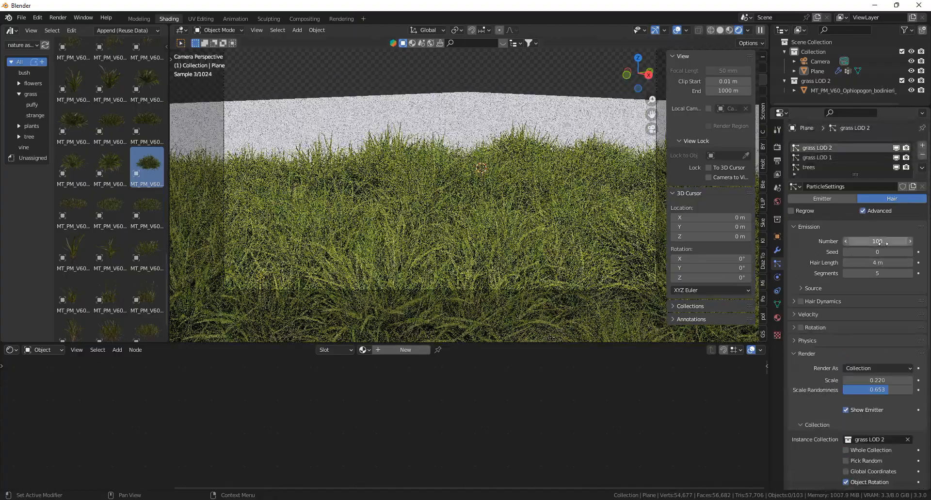
scroll(799, 295, "down", 1)
left_click(800, 308)
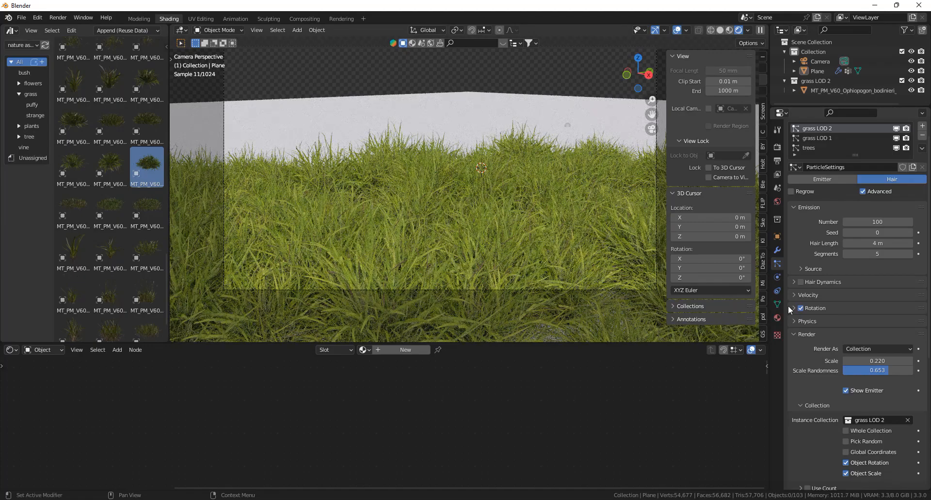
left_click(790, 308)
left_click_drag(865, 333, 910, 359)
middle_click_drag(358, 177, 528, 207)
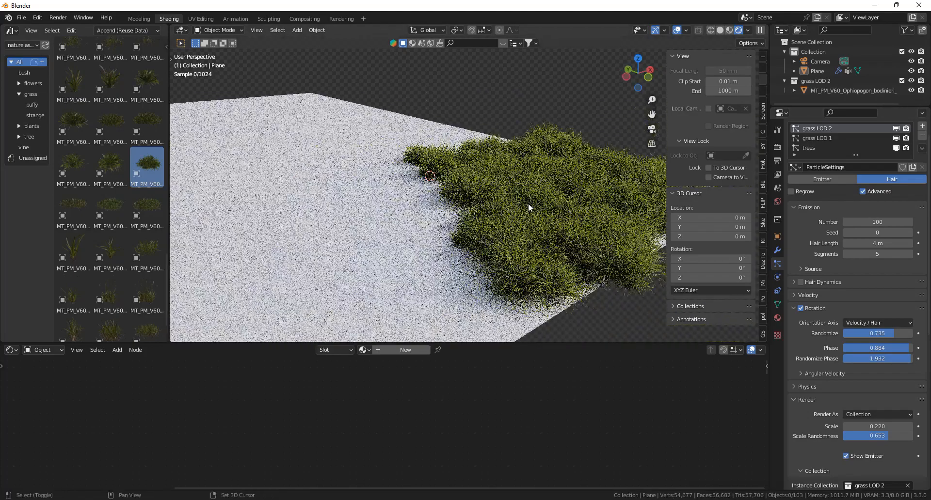
Apply the aerial_grass_rock material from the asset library to the ground plane
left_click(20, 43)
left_click(29, 95)
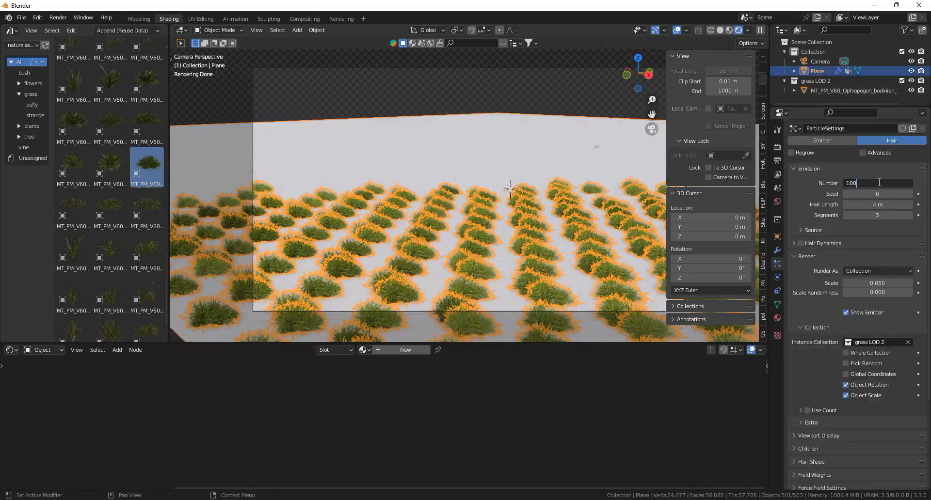
key("Return")
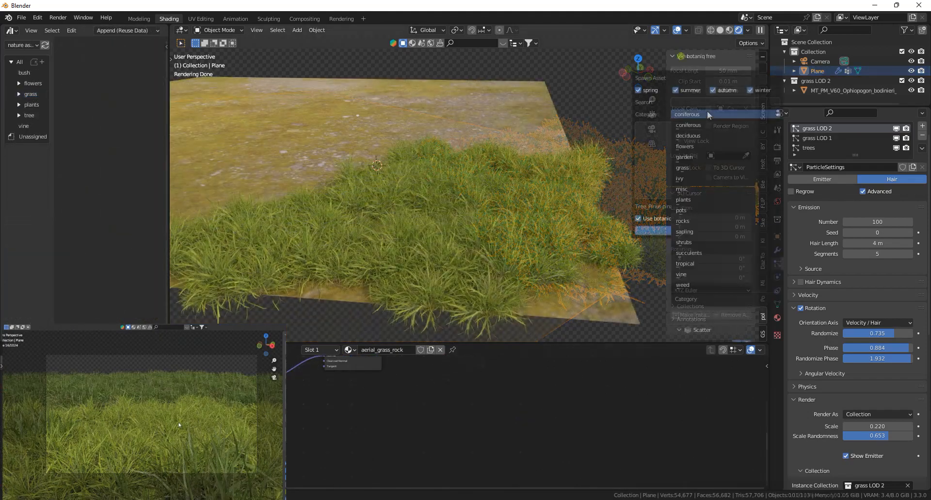
Spawn the botaniq asset Basic (A) from the grass category
left_click(707, 114)
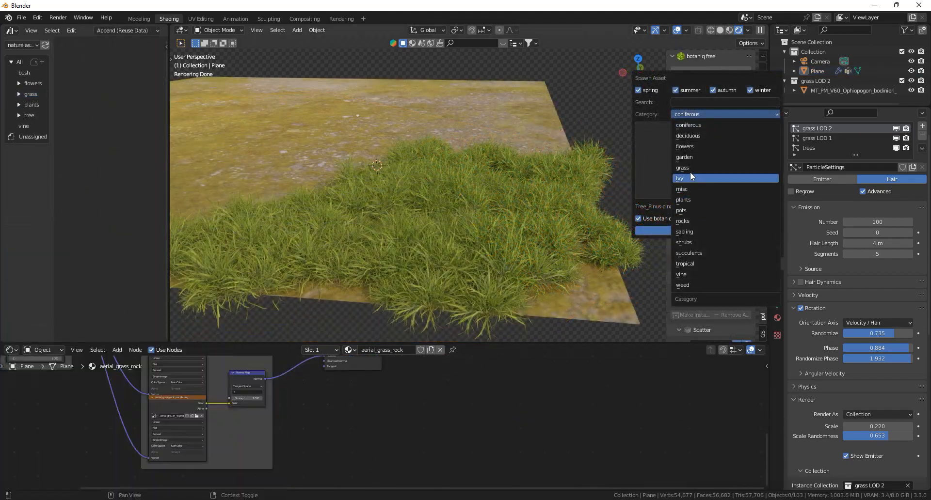
left_click(689, 168)
left_click(705, 156)
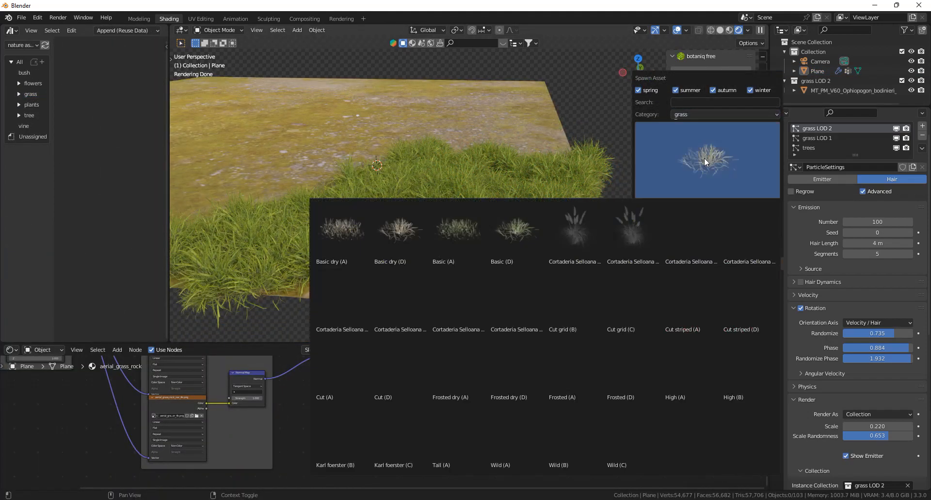
left_click(469, 235)
left_click(671, 230)
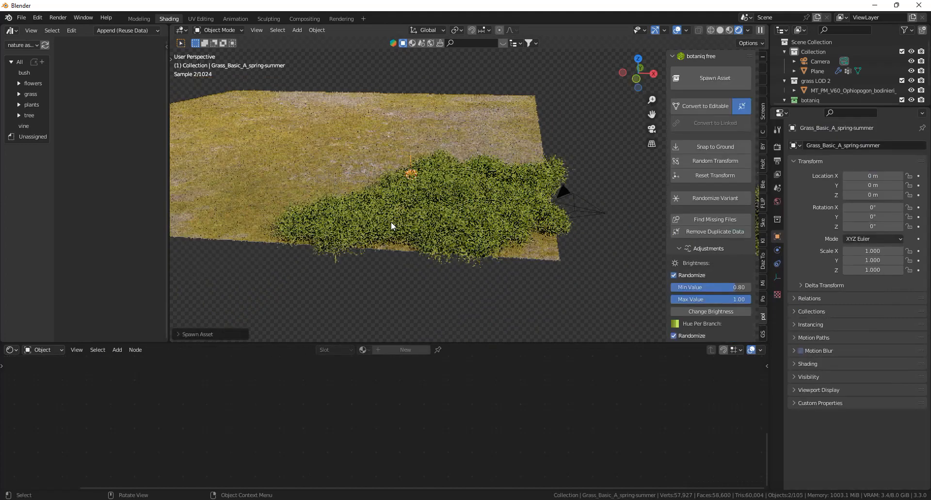
Spawn the botaniq grass asset Basic (D) beside the plane and convert it to editable
left_click(707, 160)
left_click(532, 237)
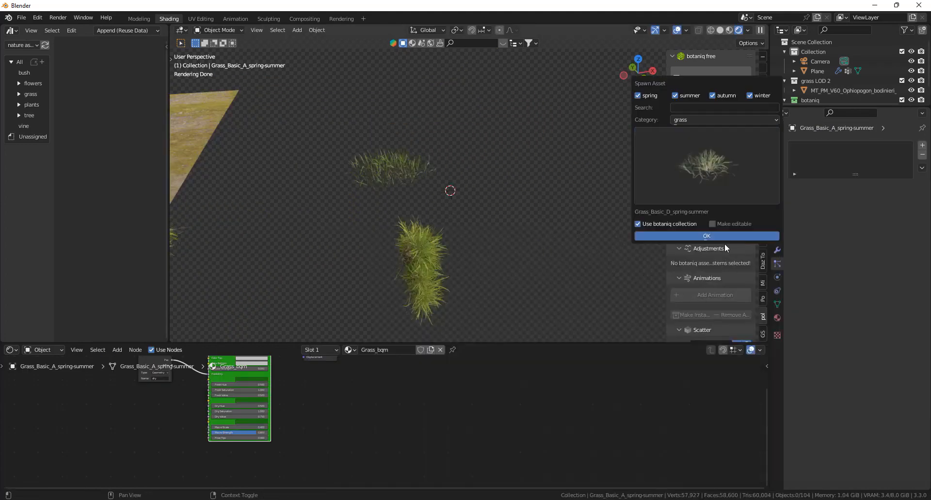
left_click(708, 236)
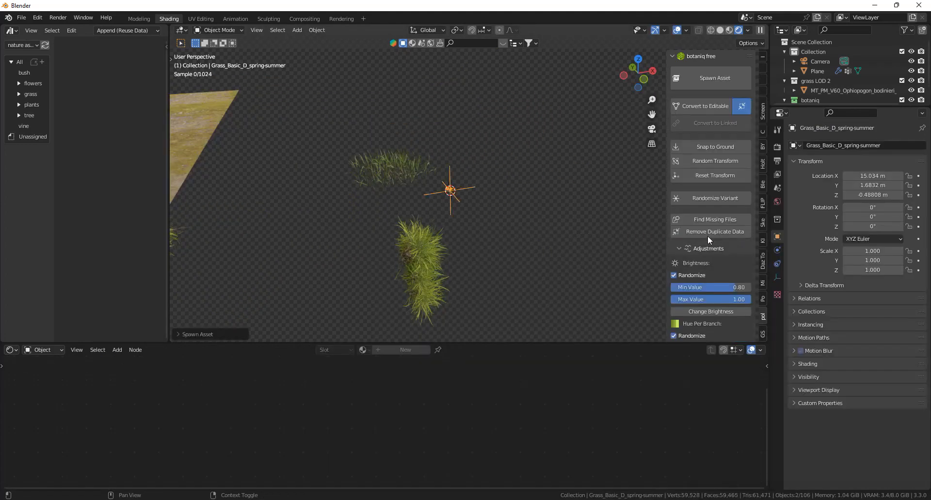
left_click(705, 111)
Move both botaniq grass clumps into a new collection named LOD 1
left_click_drag(525, 216, 386, 148)
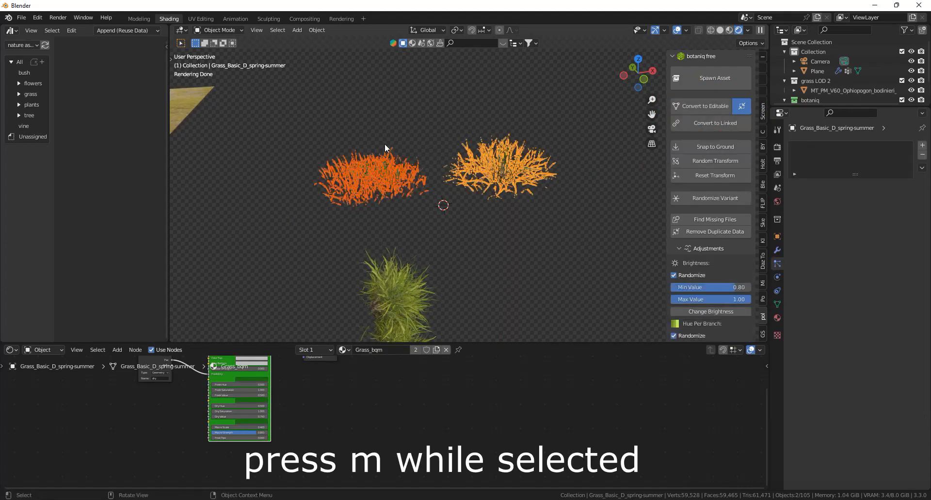
key("m")
left_click(385, 143)
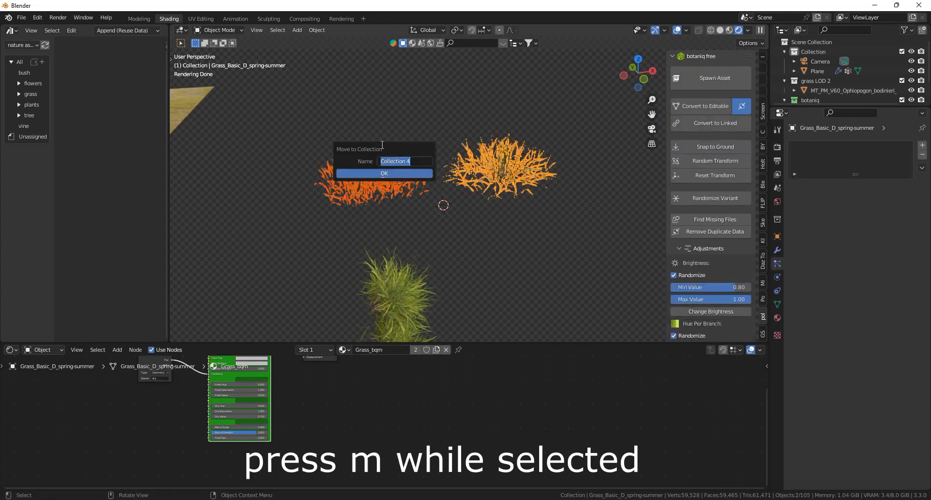
type("LOD 1")
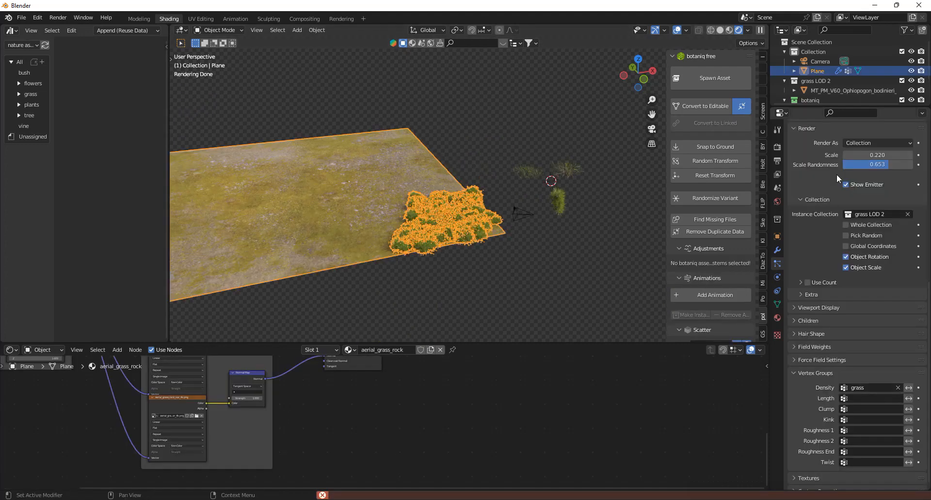
Assign the grass vertex group to the density of the grass LOD 1 particle system and invert it
scroll(841, 199, "up", 5)
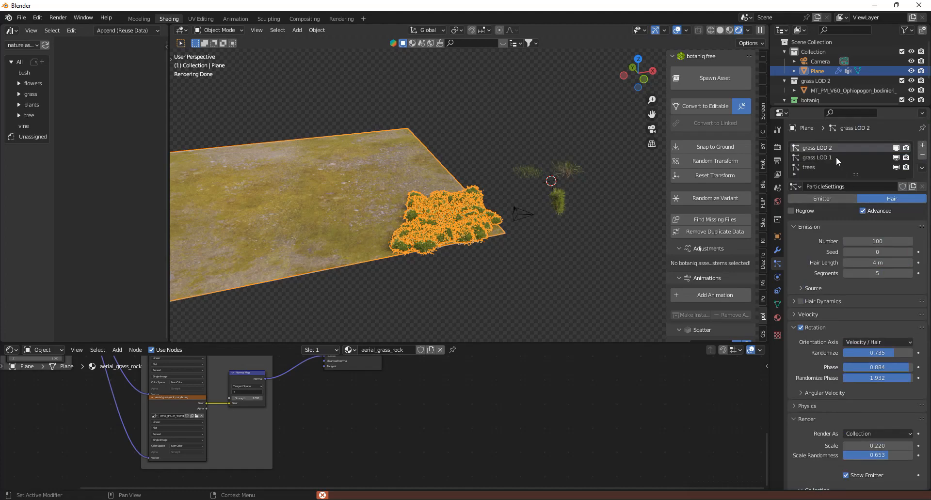
left_click(836, 157)
scroll(874, 298, "down", 10)
left_click(851, 380)
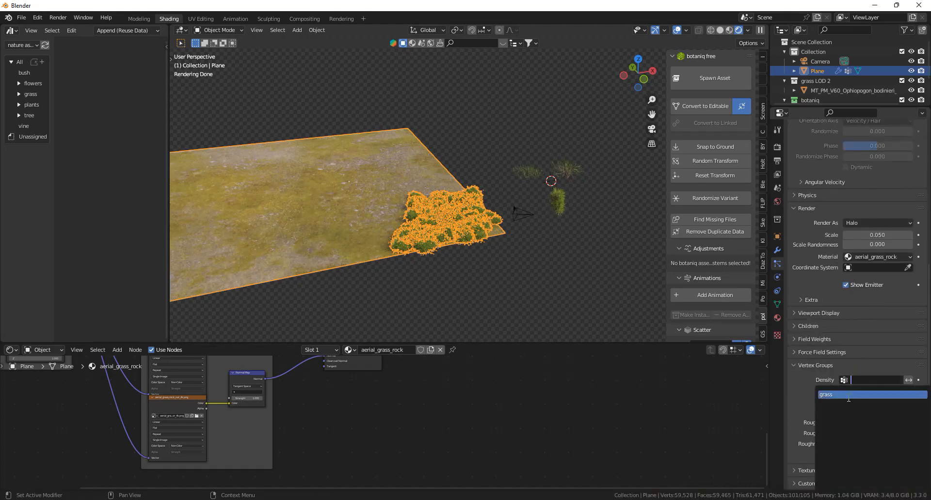
left_click(846, 395)
left_click(909, 381)
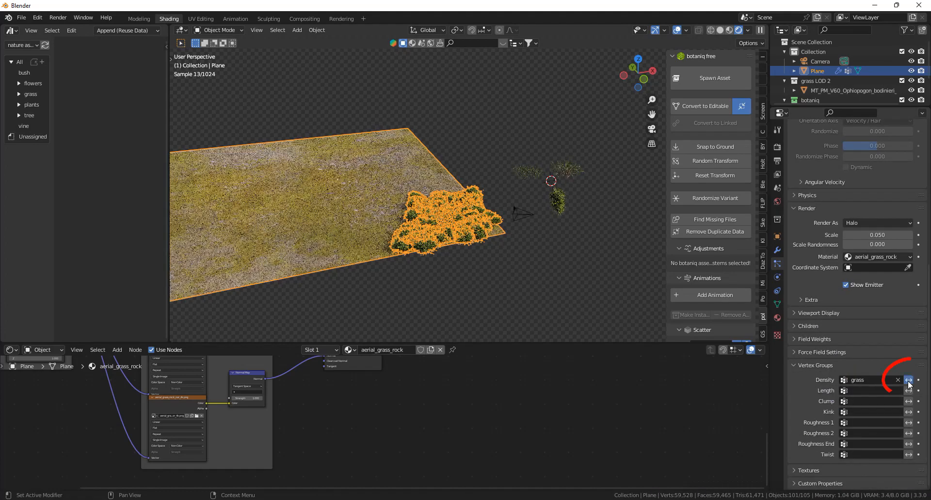
Set the grass LOD 1 particle system to Hair, rendered as a collection with grass LOD 2 as the instance collection
scroll(883, 253, "up", 8)
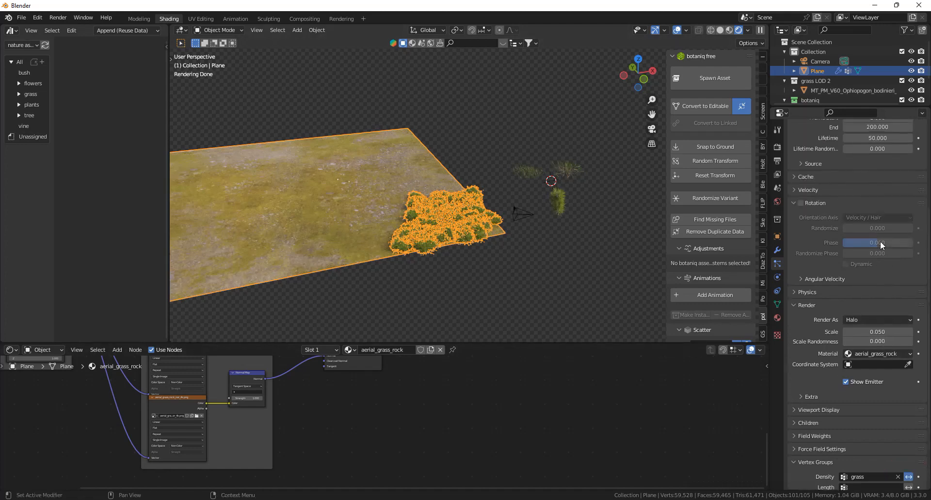
left_click(866, 381)
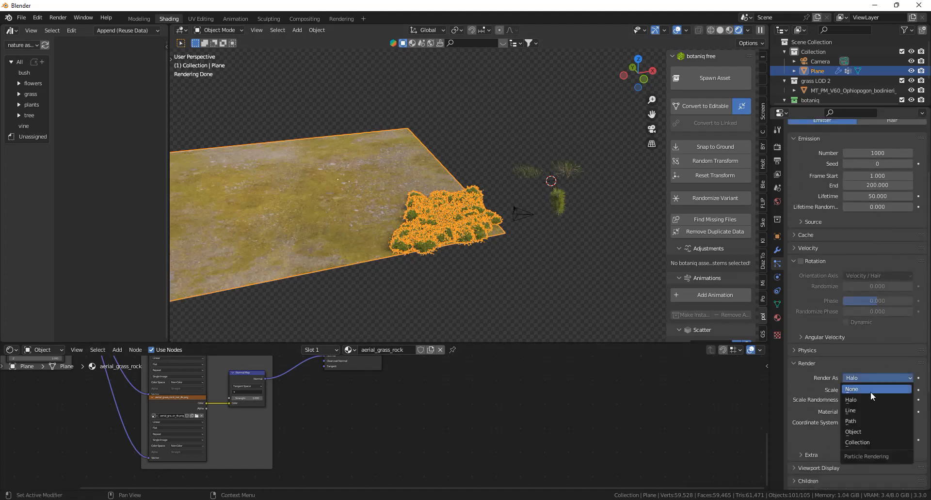
left_click(871, 444)
scroll(866, 413, "down", 4)
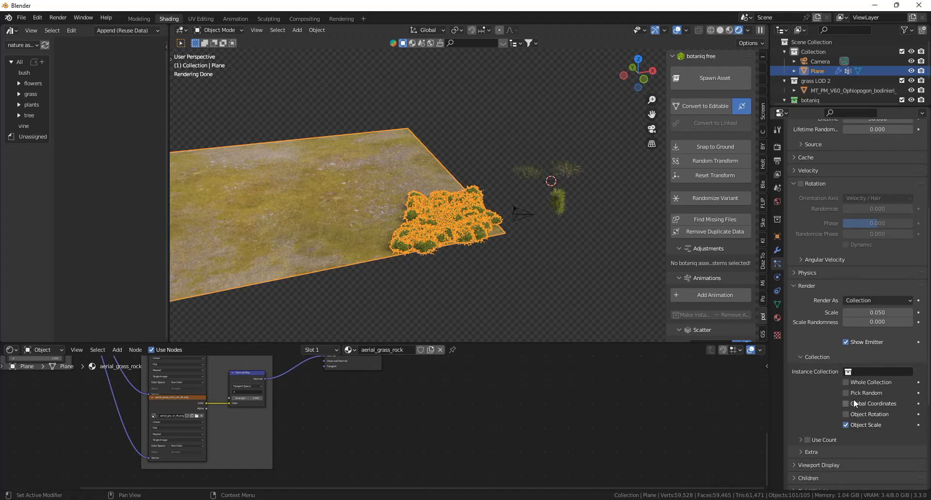
left_click(850, 372)
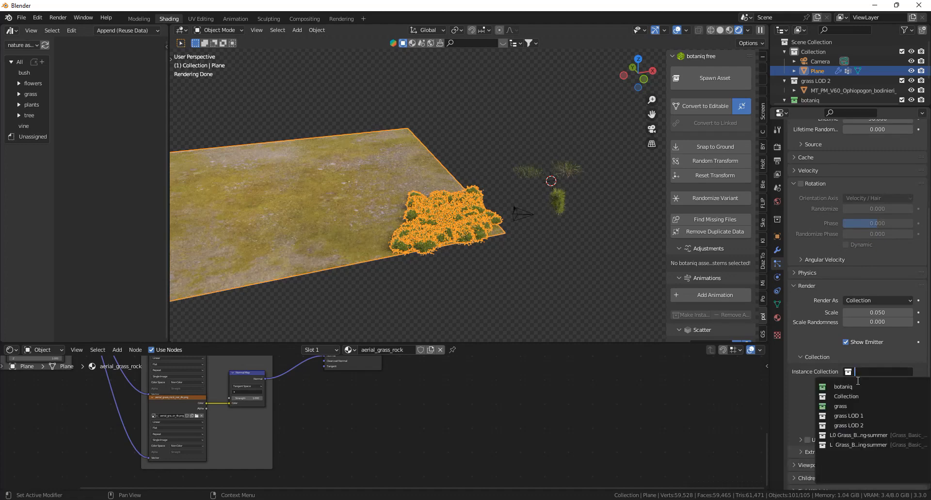
left_click(859, 426)
scroll(872, 211, "up", 8)
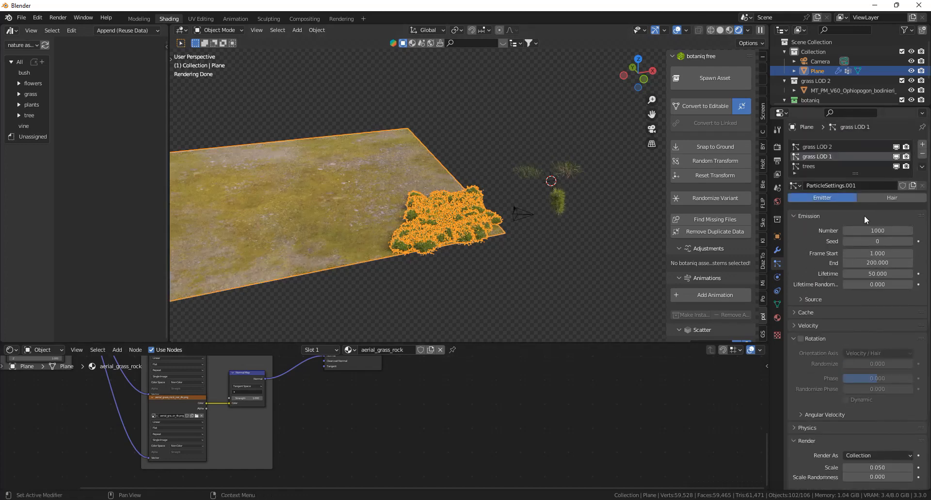
left_click(880, 198)
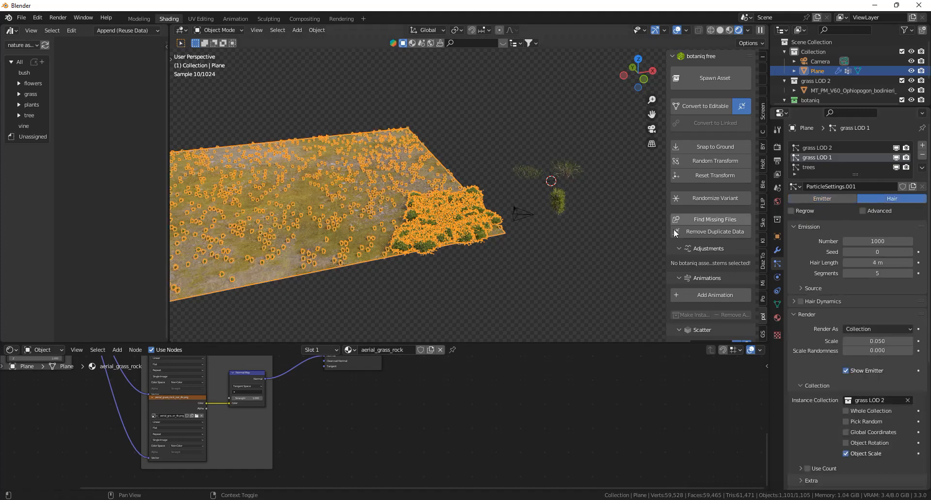
Rotate both botaniq grass clumps beside the plane 90° about the global Y axis
scroll(549, 241, "up", 2)
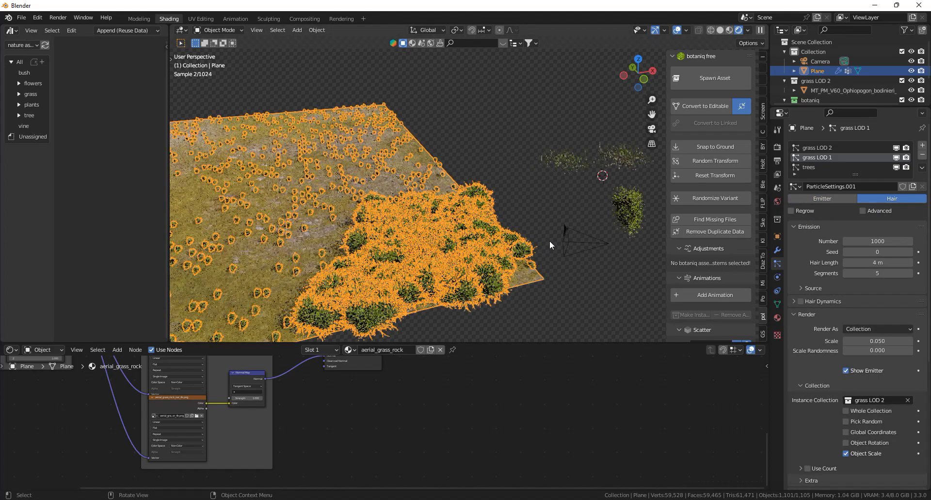
left_click_drag(567, 146, 564, 144)
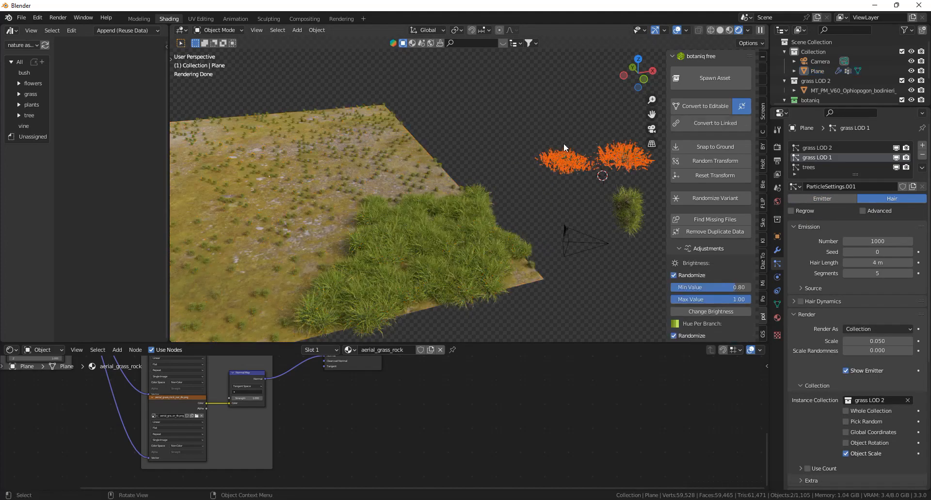
type("r90")
key("Return")
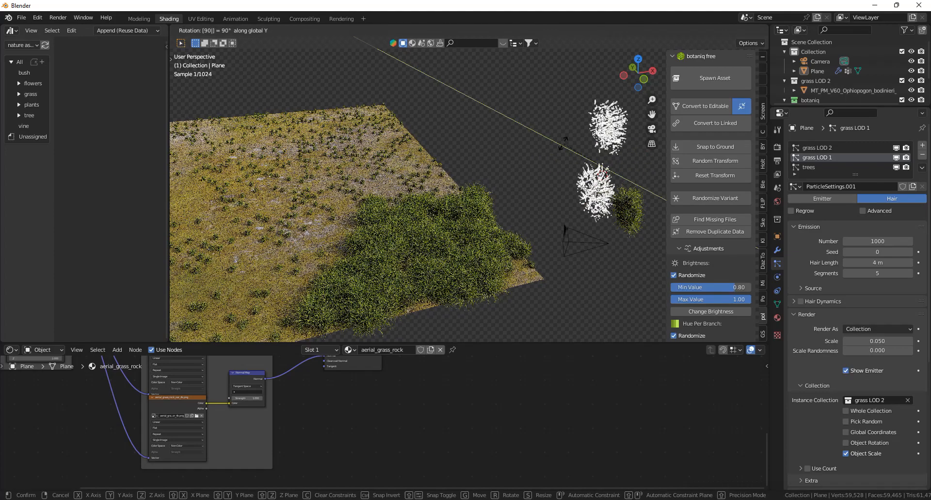
Enable Object Rotation and Pick Random for the collection instances of the grass LOD 1 particle system
scroll(853, 261, "down", 8)
left_click(846, 250)
left_click(846, 228)
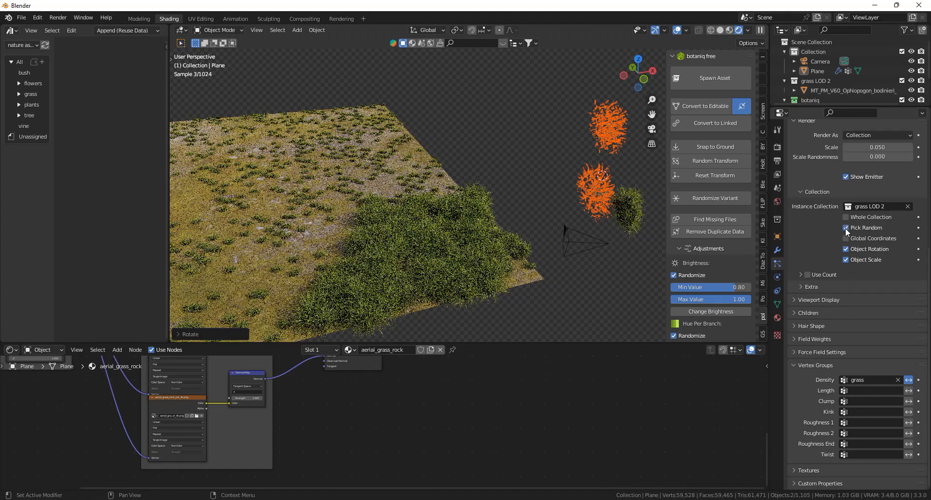
Switch the particle system's instance collection to grass LOD 1, with scale 0.220 and scale randomness 0.612
scroll(861, 263, "up", 8)
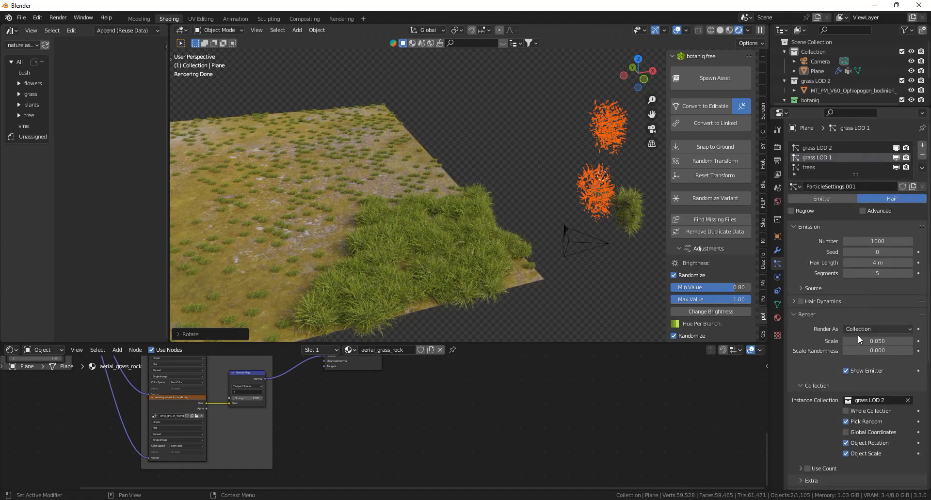
key("KP_0")
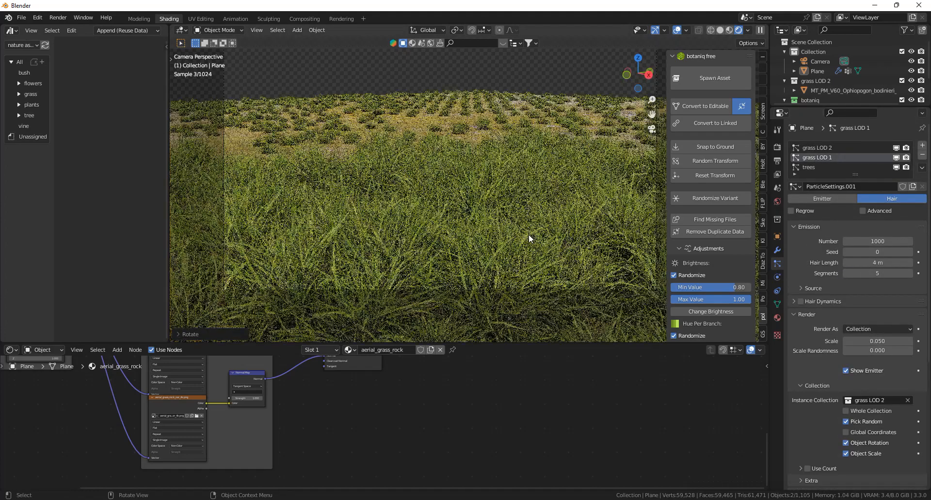
middle_click_drag(533, 147, 532, 170, "shift")
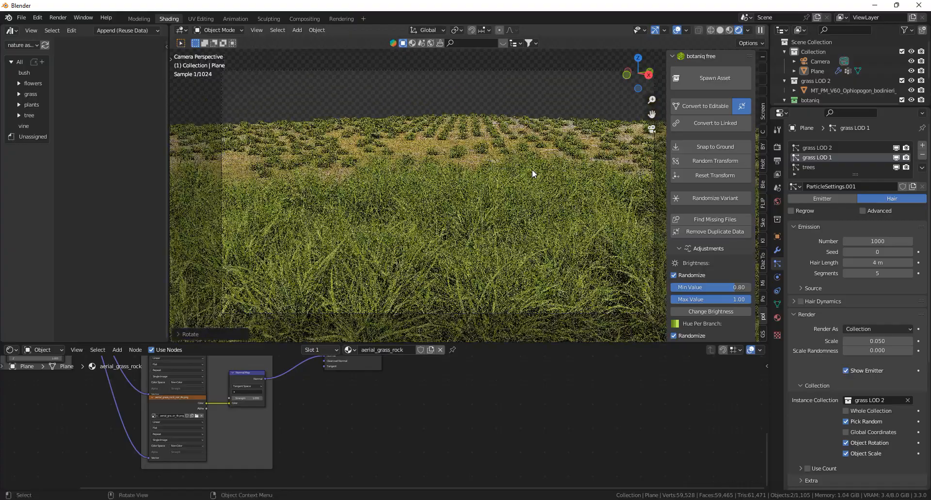
left_click_drag(864, 341, 885, 351)
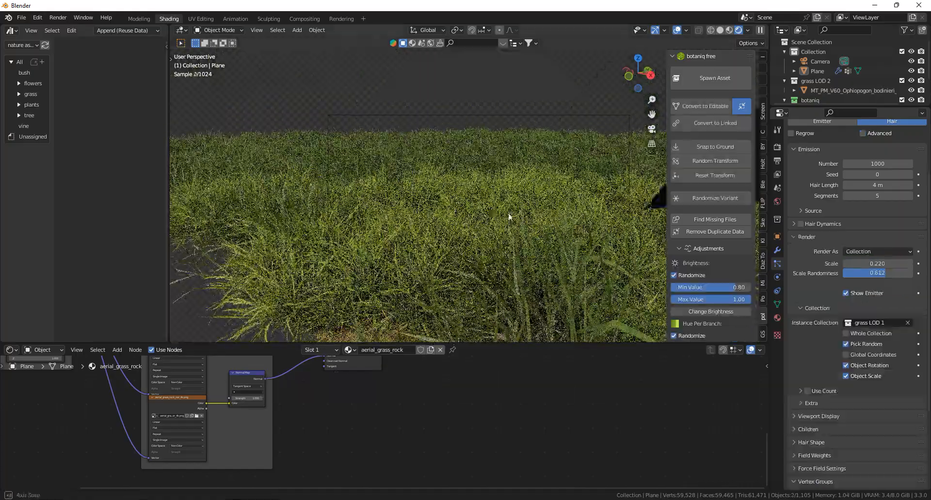
middle_click_drag(509, 217, 444, 208)
scroll(474, 234, "up", 3)
key("KP_0")
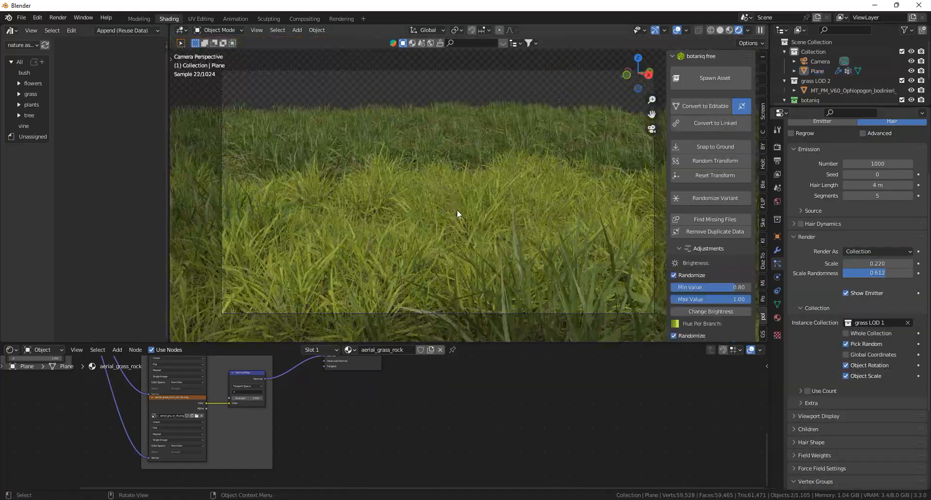
middle_click_drag(489, 205, 414, 196)
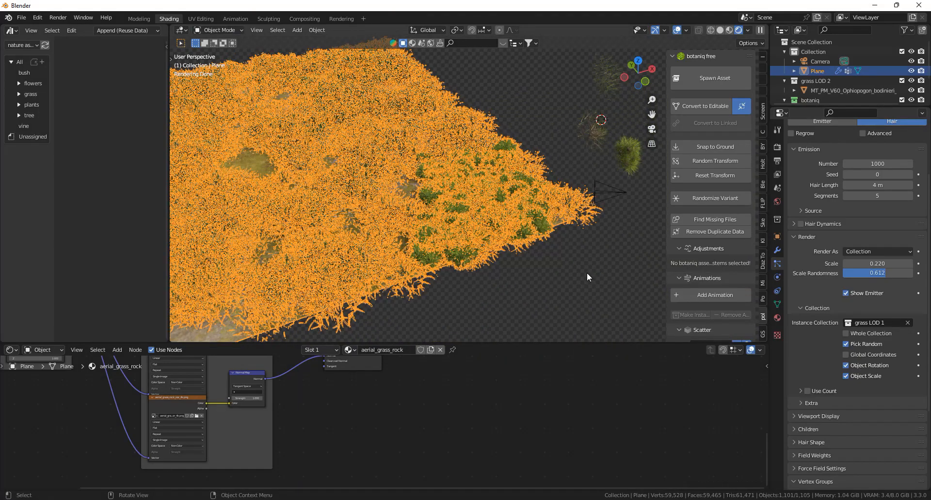
left_click(569, 229)
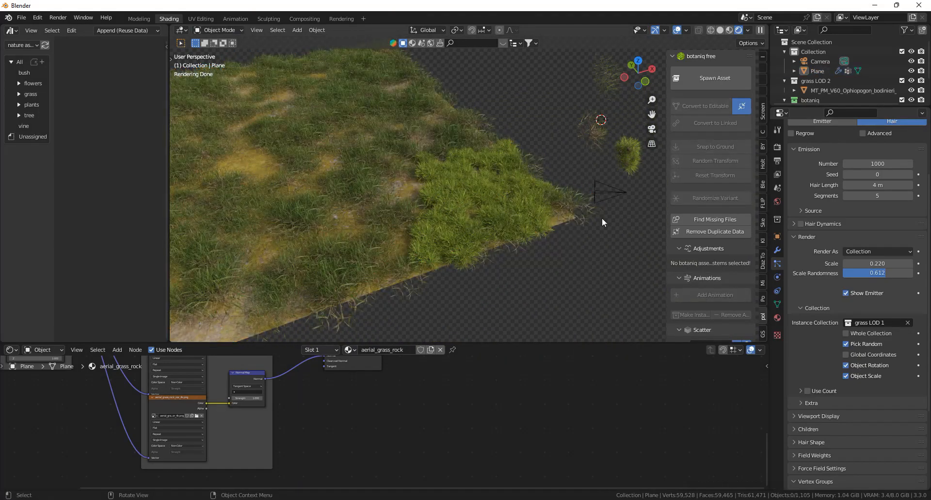
Add a second vertex group to the plane and name it grass LOD 1
left_click(779, 304)
left_click(918, 177)
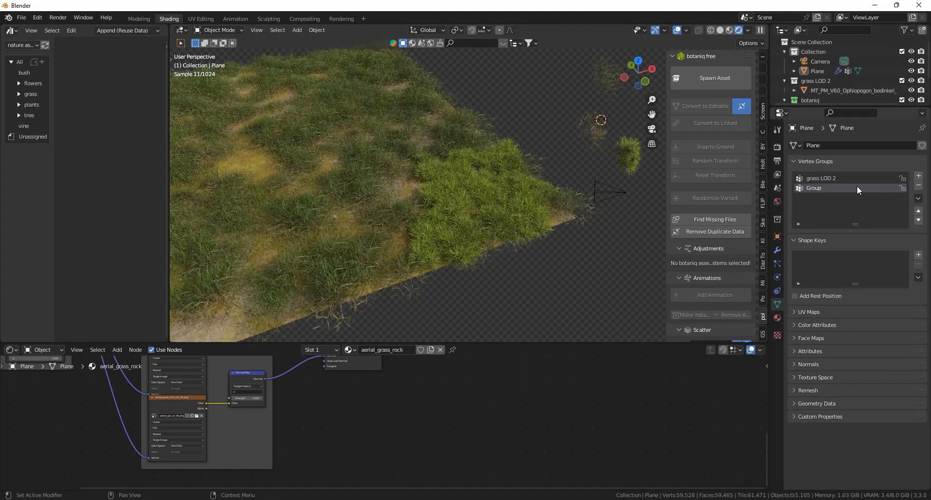
double_click(835, 187)
type("grass LOD 1")
key("Return")
Weight paint the plane's corner nearest the camera at full weight in the grass LOD 1 vertex group, and return to Object Mode
left_click(394, 149)
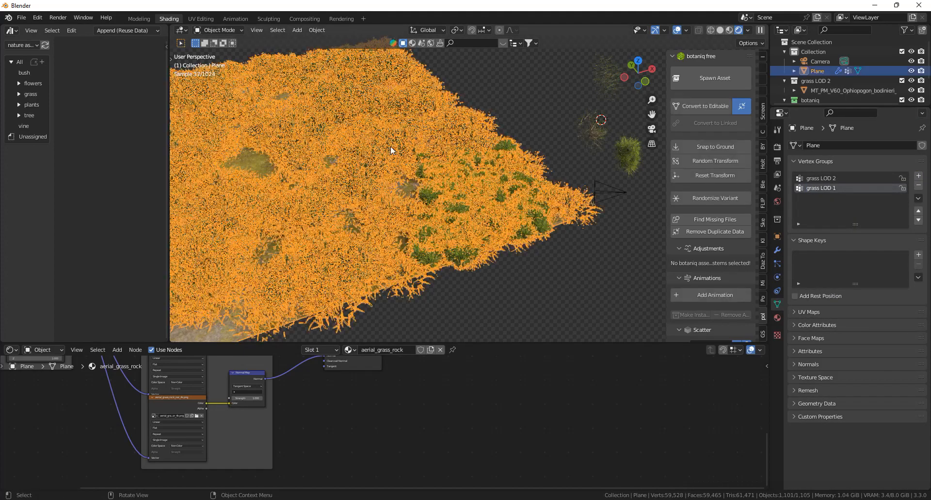
left_click(224, 31)
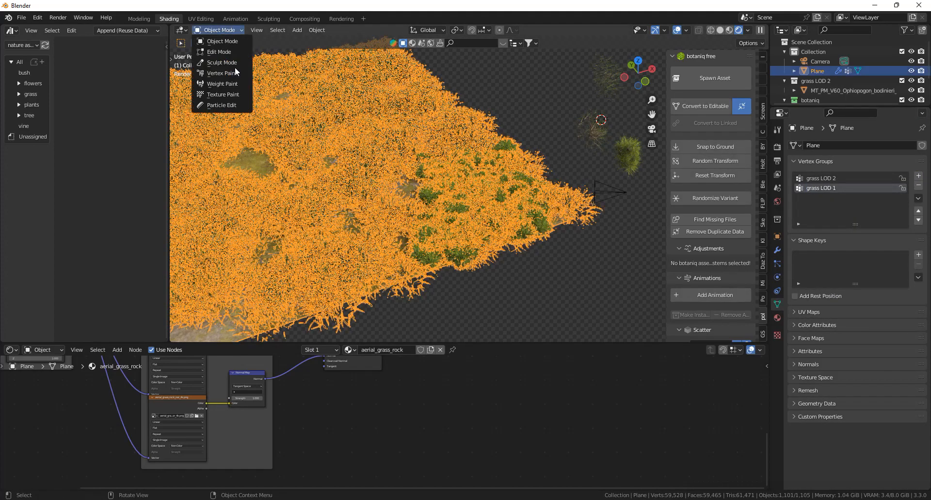
left_click(219, 85)
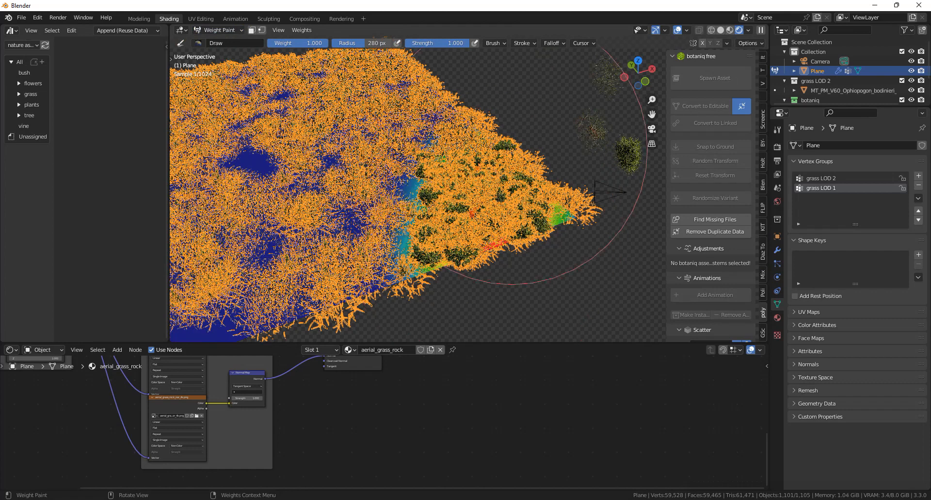
left_click_drag(483, 195, 486, 186)
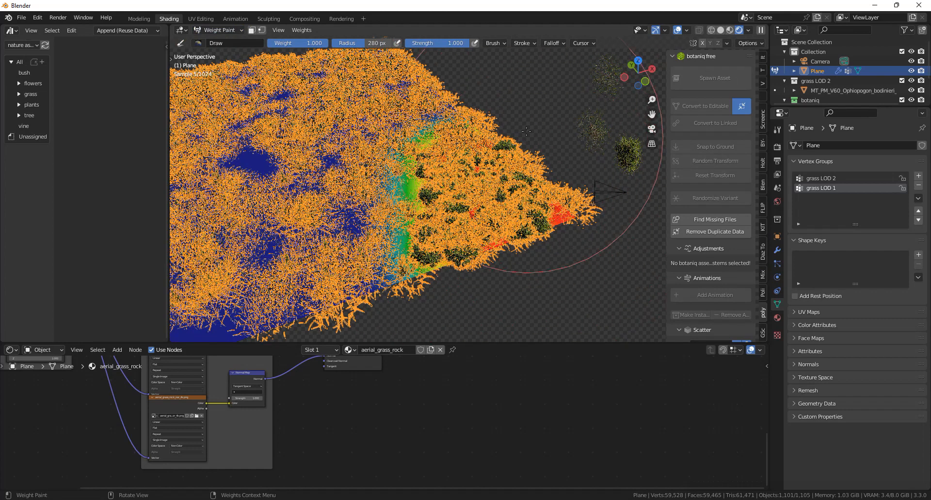
key("ctrl+Tab")
Replace the density vertex group of the grass LOD 1 particle system with grass LOD 1
left_click(777, 264)
scroll(874, 331, "down", 10)
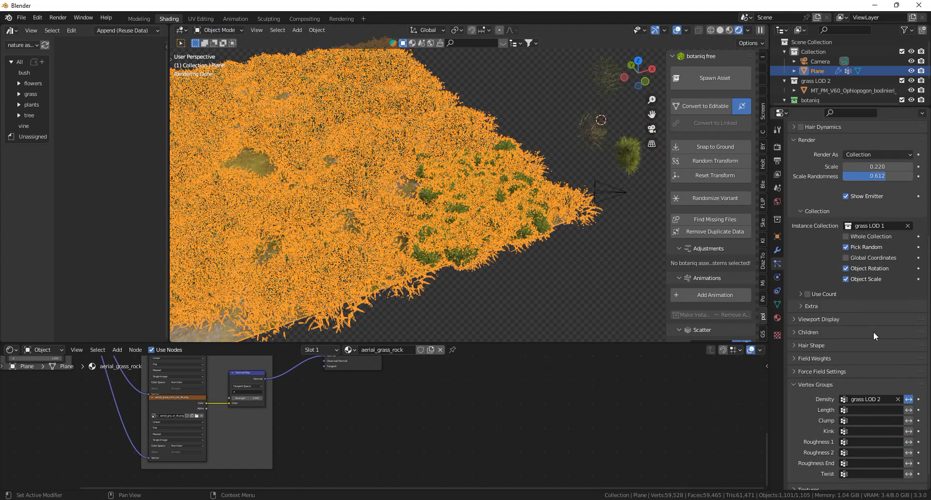
left_click(898, 380)
left_click(895, 381)
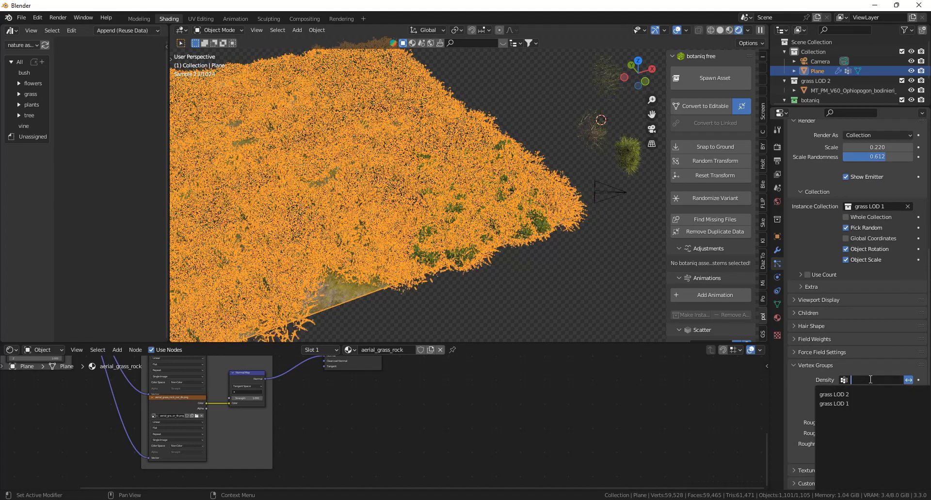
left_click(856, 403)
left_click(587, 282)
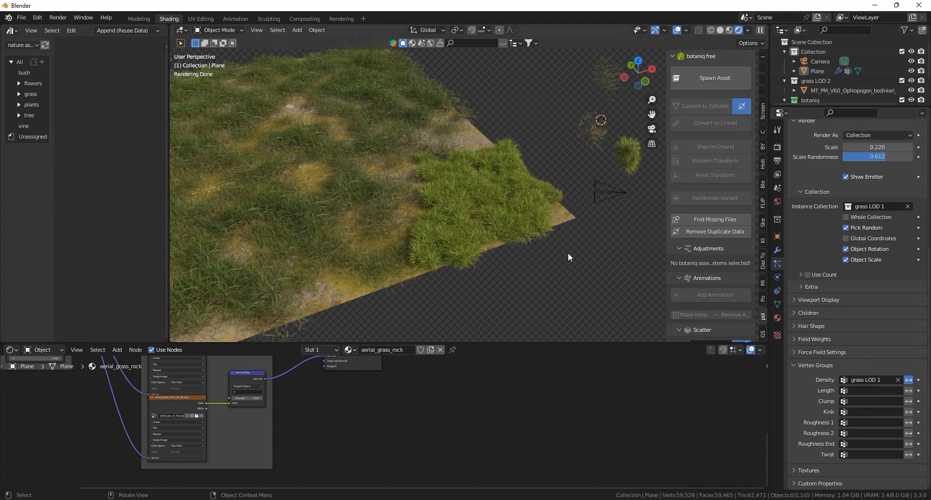
Enable advanced rotation for the grass LOD 1 particles with Randomize 0.823, Phase 0.463 and Randomize Phase 1.156, and set the scale to 0.260
key("KP_0")
left_click(464, 130)
left_click(462, 71)
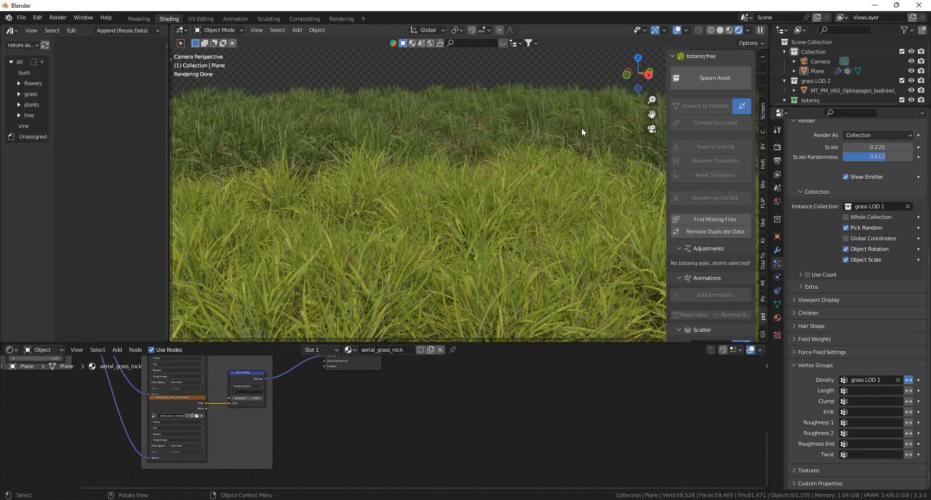
middle_click_drag(526, 109, 555, 183, "shift")
scroll(557, 184, "up", 4)
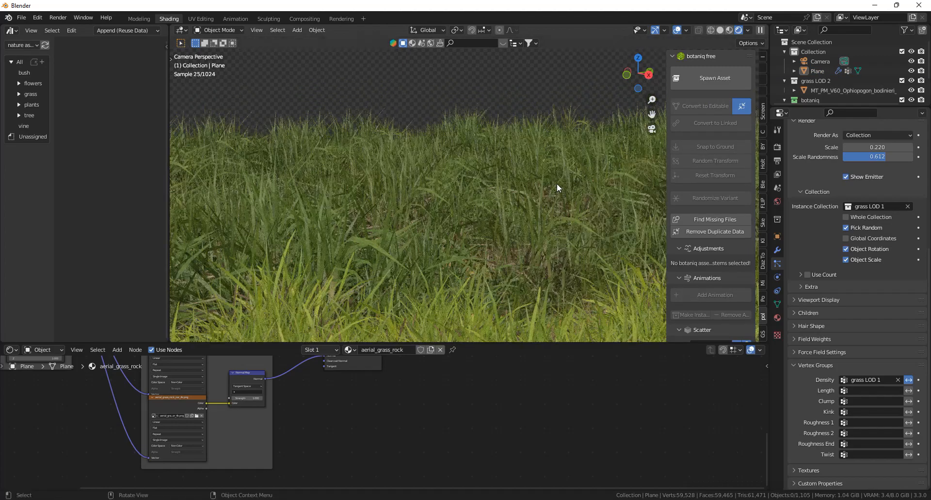
left_click(538, 168)
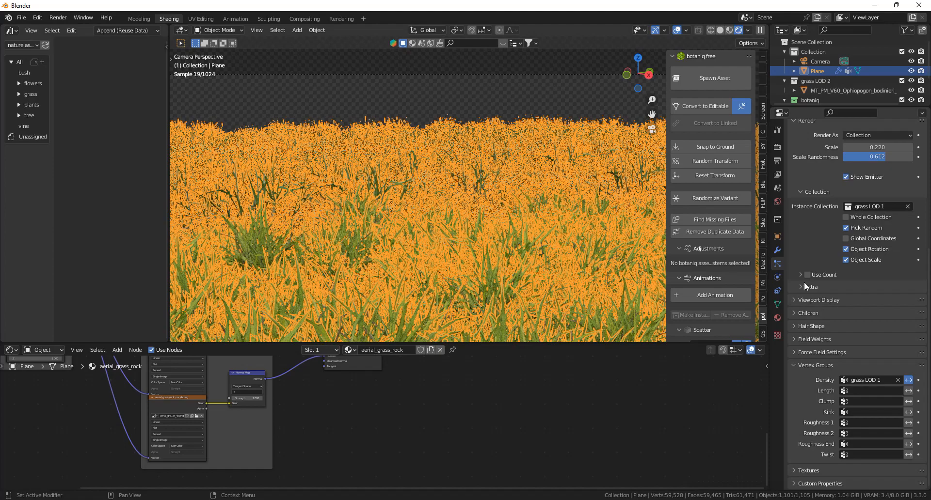
left_click(523, 107)
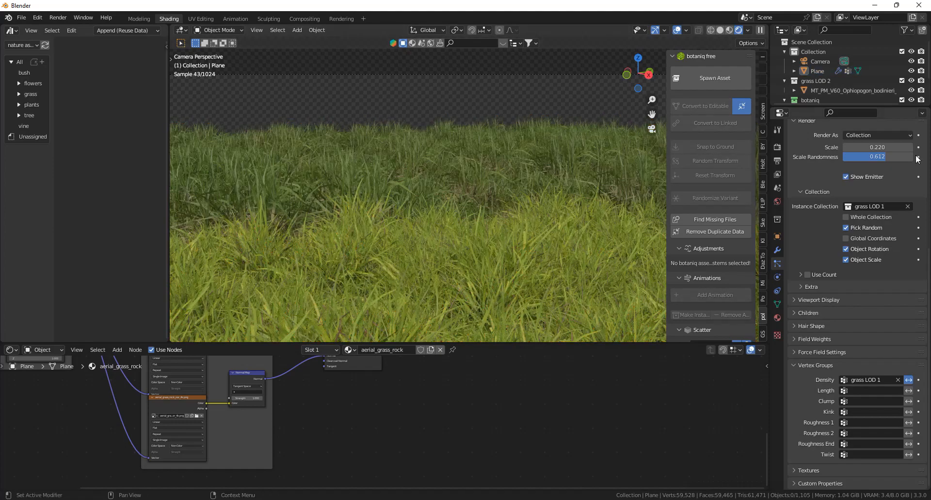
scroll(916, 164, "up", 9)
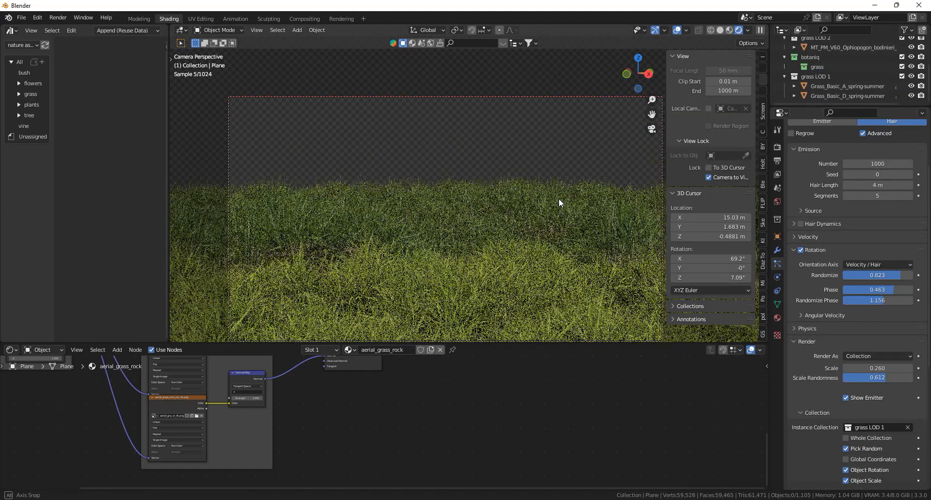
middle_click_drag(559, 199, 560, 199)
Set the Grass_bqm material's Fresh Hue to 0.490, Fresh Saturation to 1.560 and Fresh Value to 1.170
left_click(824, 96)
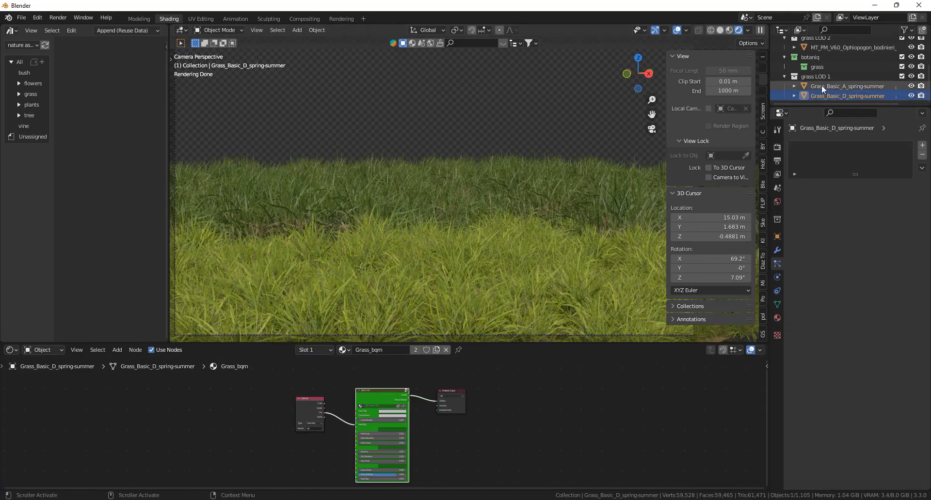
left_click(821, 86)
scroll(480, 418, "up", 3)
scroll(482, 417, "up", 5)
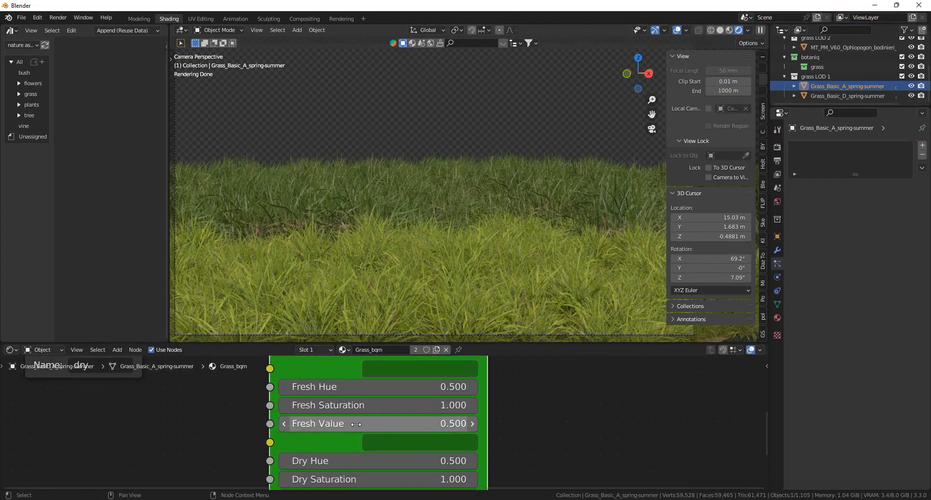
left_click_drag(397, 425, 426, 425)
left_click_drag(398, 406, 397, 425)
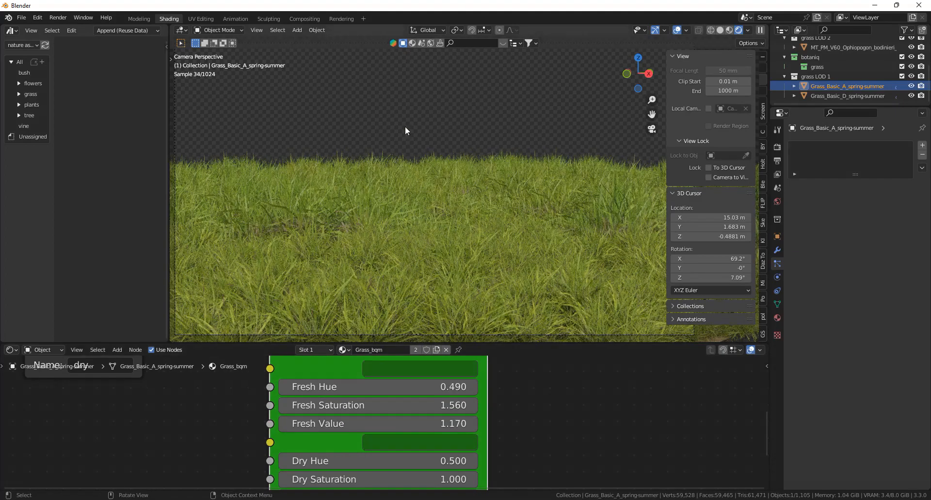
left_click(406, 126)
Place the Alnus cremastogyne 01_02 and 01_06 trees from the tree asset category beside the grassy ground plane
scroll(453, 180, "down", 2)
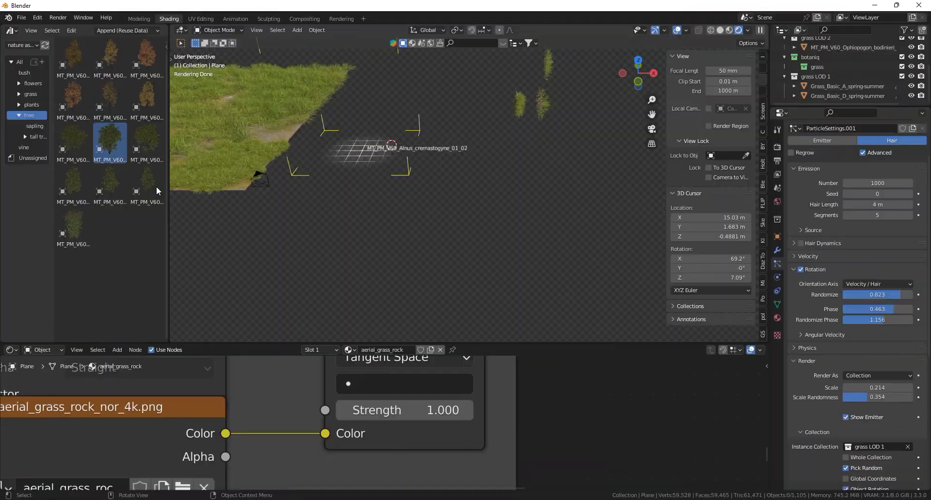
left_click_drag(149, 185, 420, 184)
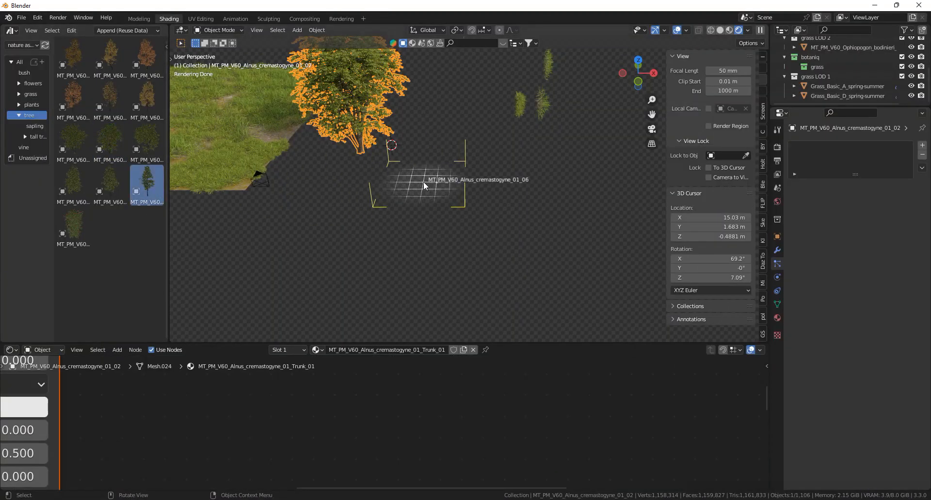
left_click_drag(496, 181, 487, 178)
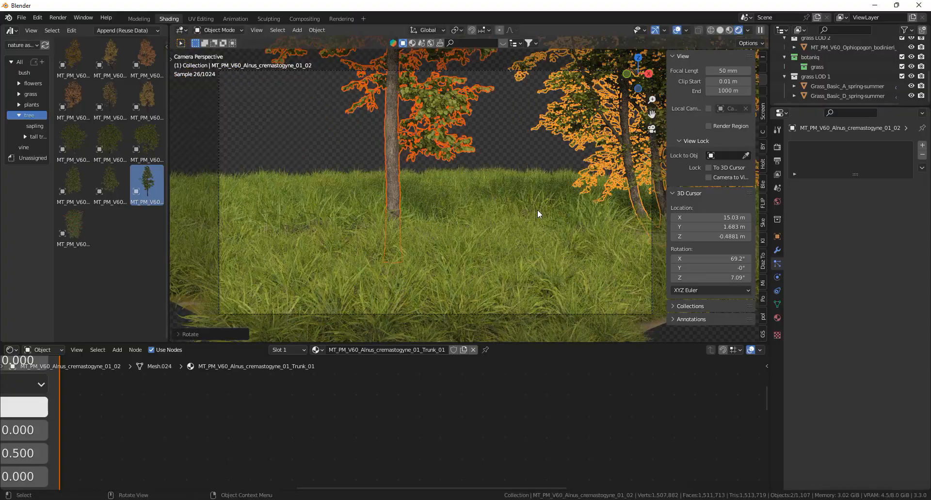
Move both trees horizontally into the camera frame, and raise the Alnus cremastogyne 01_06 tree by about 0.56 m
key("g")
key("shift+z")
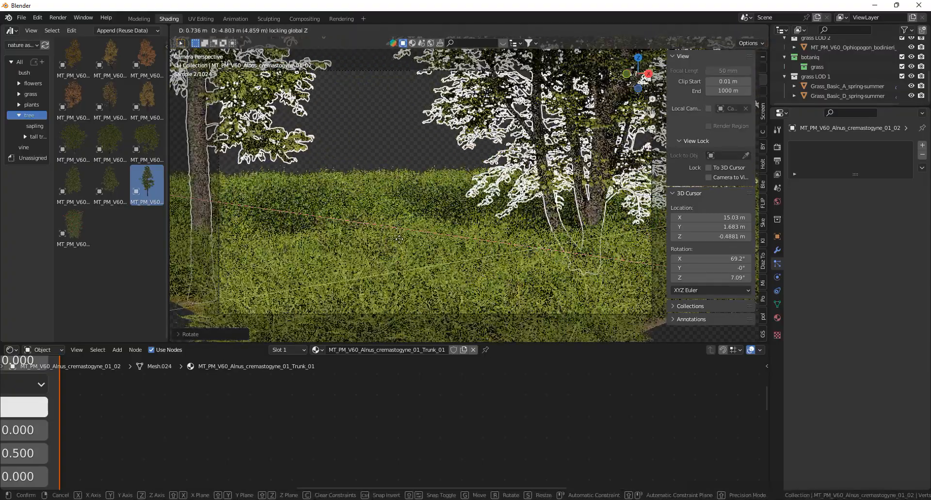
left_click(437, 232)
left_click(229, 188)
key("g")
key("z")
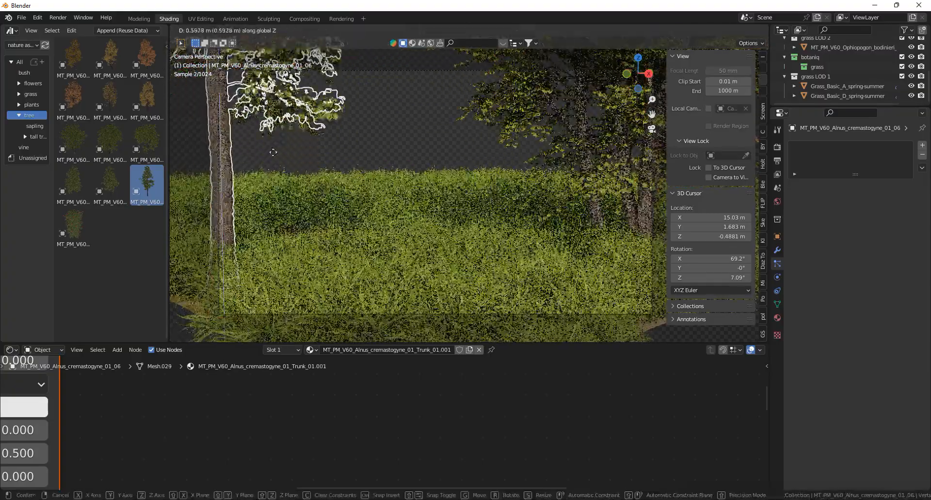
left_click(274, 155)
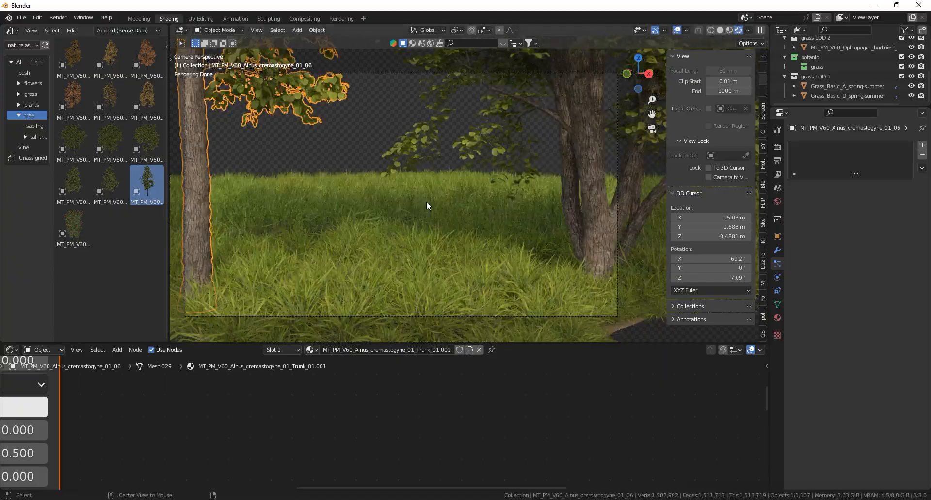
Duplicate the Alnus cremastogyne 01_06 tree, place the copy farther back at the same height, and rotate it about the Z axis
key("shift+d")
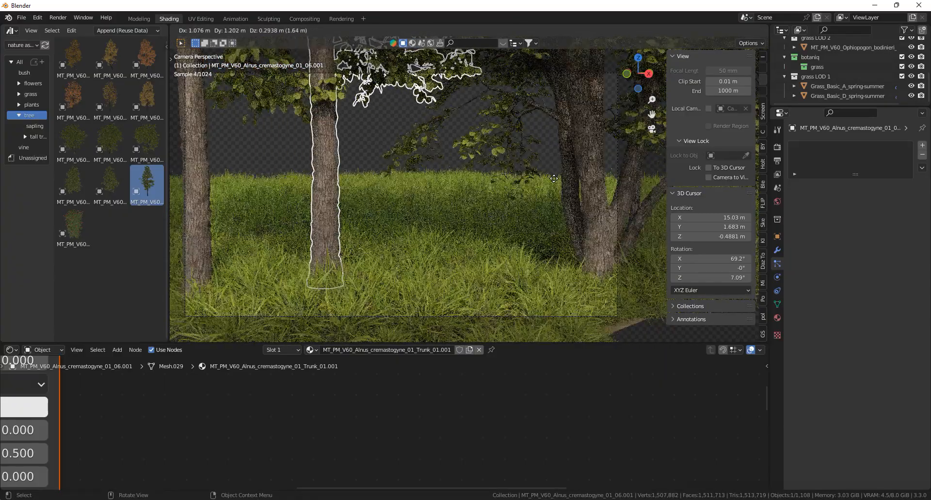
key("shift+z")
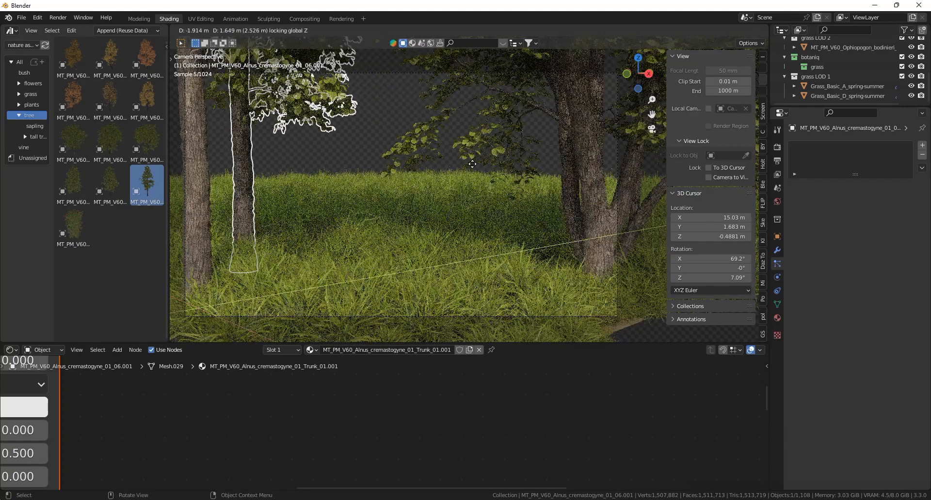
left_click(472, 163)
key("r")
key("z")
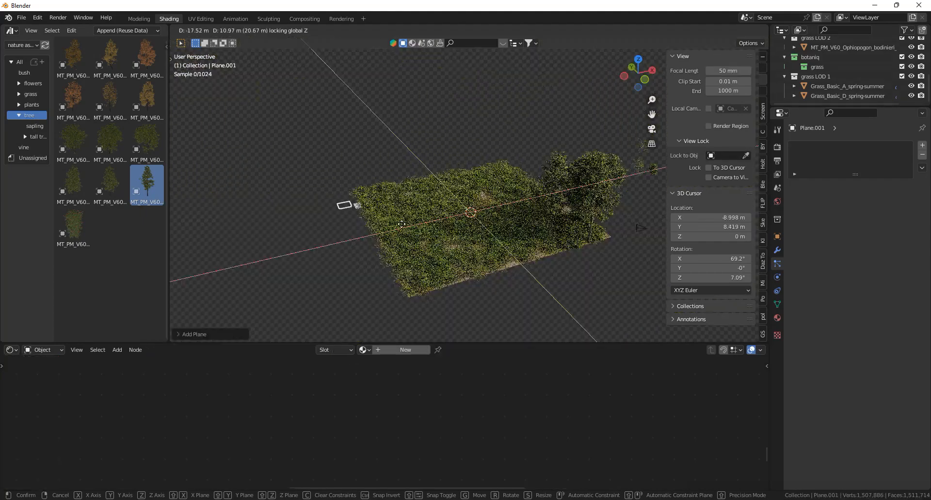
Add a plane, move it horizontally to the far side of the grassy ground, and scale it up about 26 times
left_click(343, 208)
key("s")
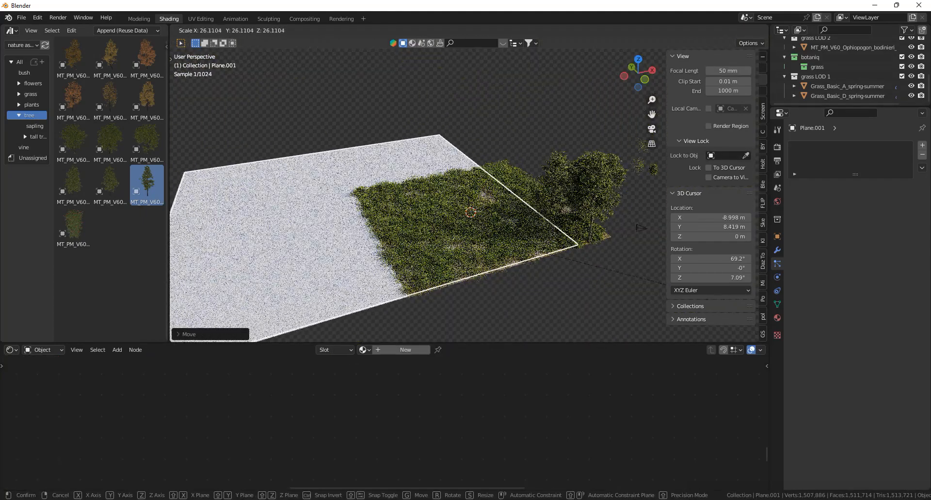
left_click(702, 298)
scroll(442, 225, "down", 4)
scroll(400, 200, "up", 2)
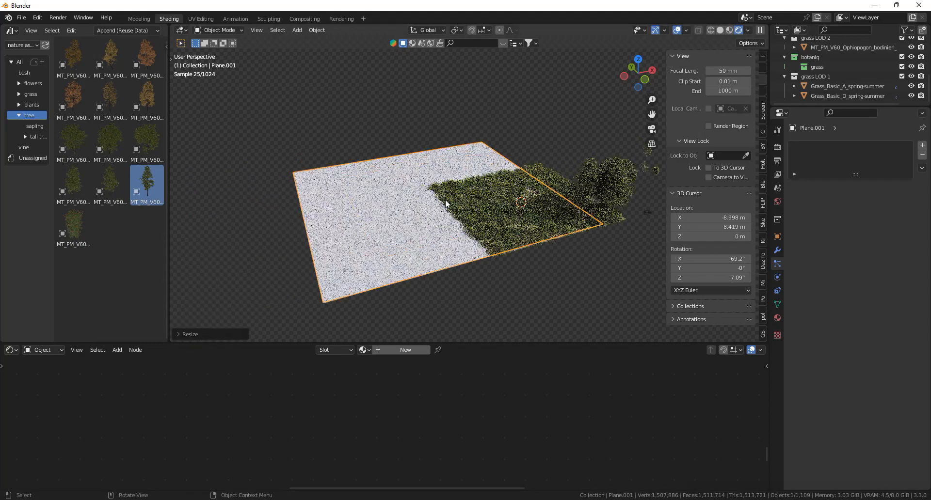
middle_click_drag(443, 197, 451, 240)
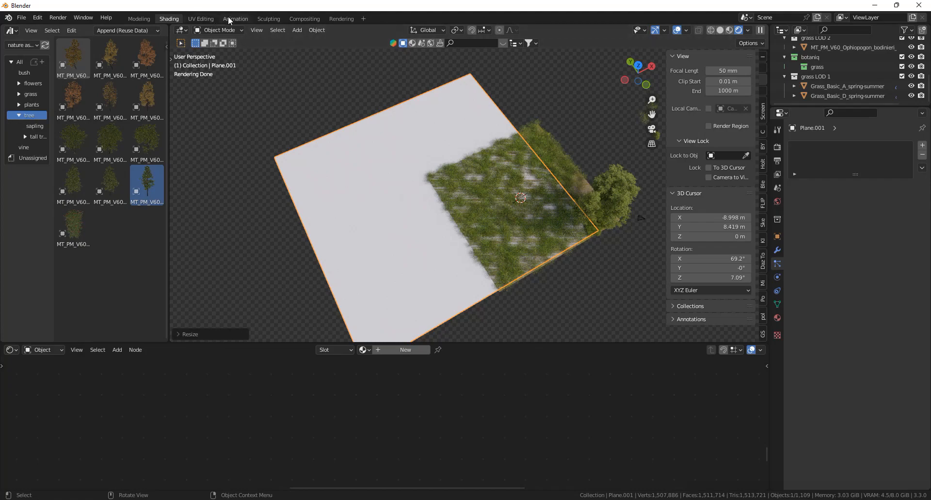
Subdivide the new large plane four times and give it a hair particle system named trees
key("Tab")
right_click(417, 197)
left_click(417, 196)
right_click(417, 197)
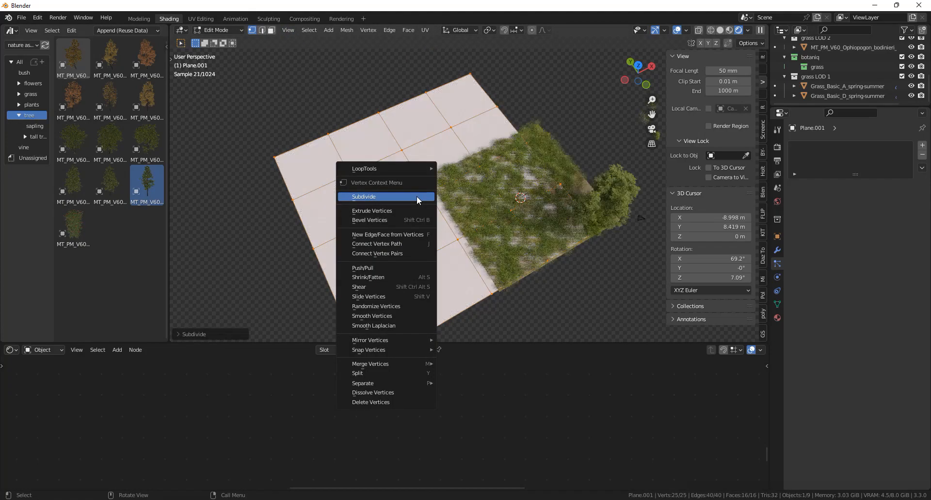
left_click(417, 197)
right_click(417, 197)
left_click(417, 196)
key("Tab")
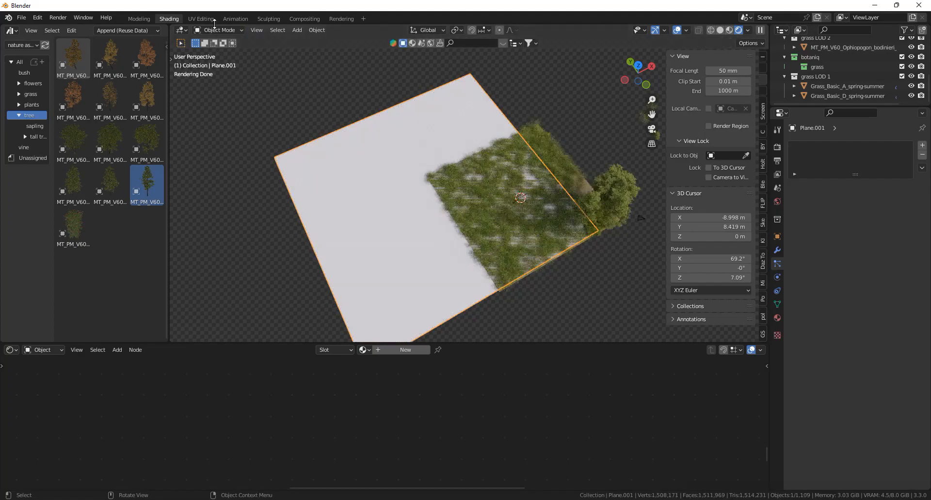
left_click(233, 84)
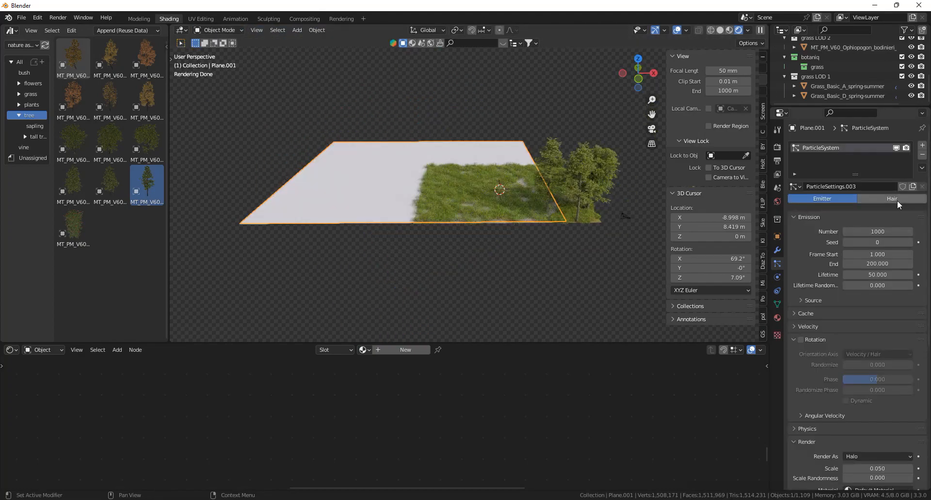
left_click(897, 199)
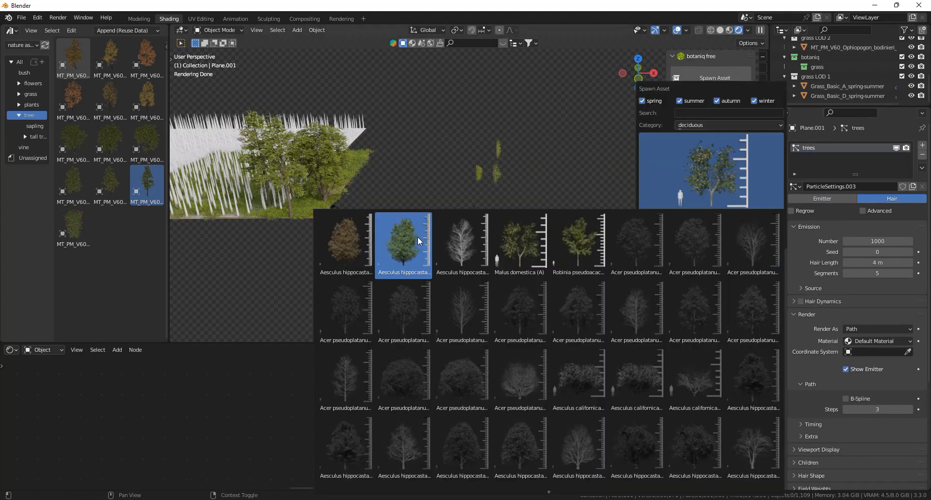
Spawn the botaniq Aesculus hippocastanum A and Robinia pseudoacacia A summer trees, and move the Robinia horizontally next to the Aesculus
left_click(418, 236)
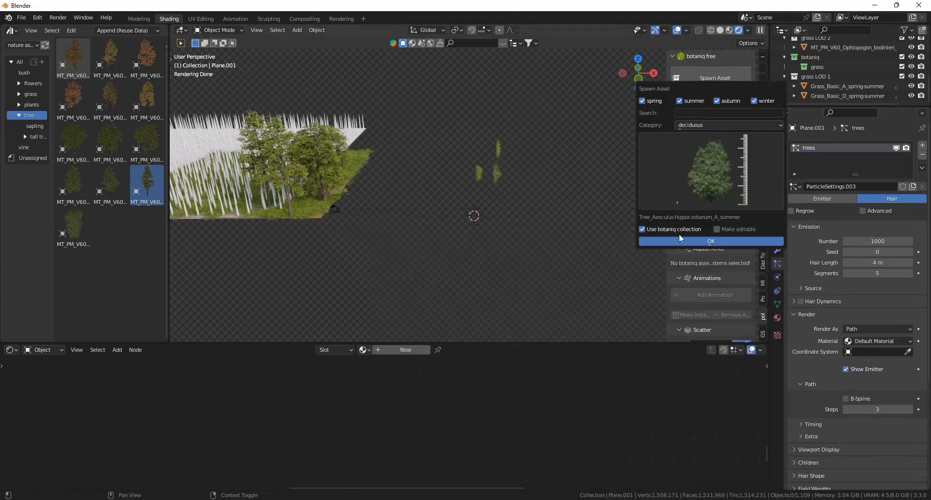
key("Return")
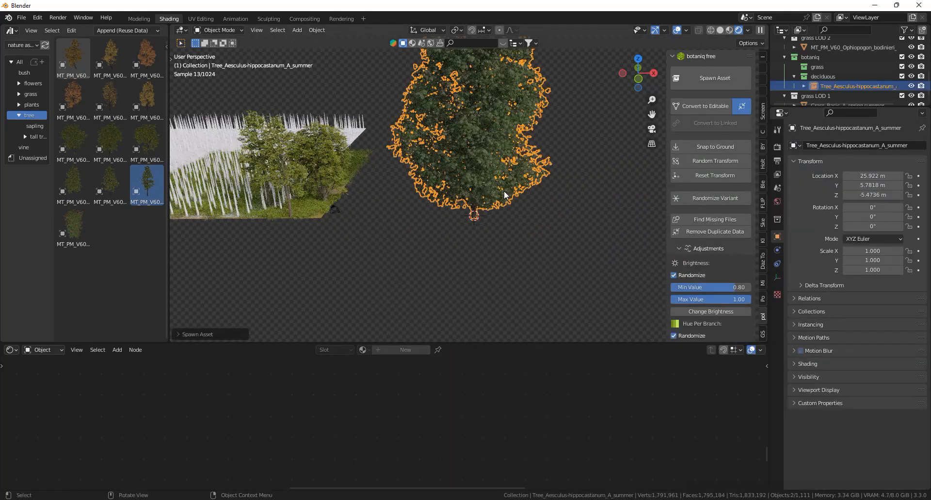
key("Return")
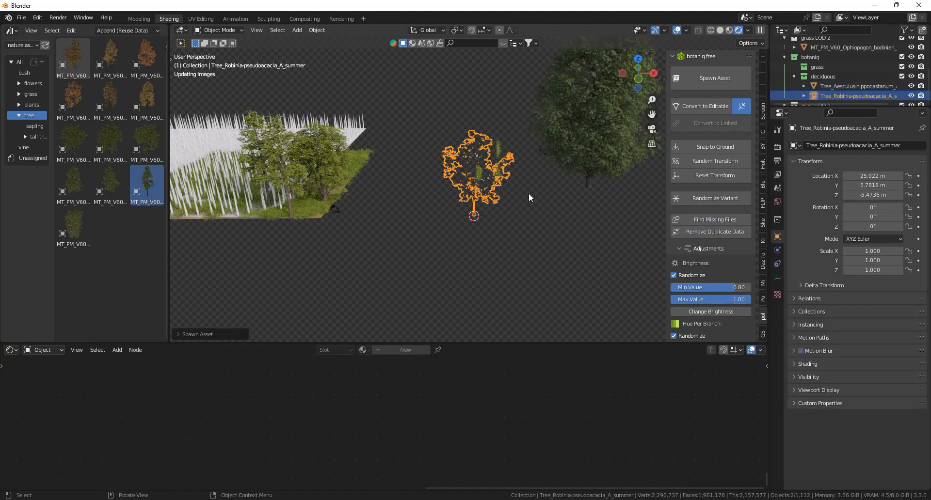
key("g")
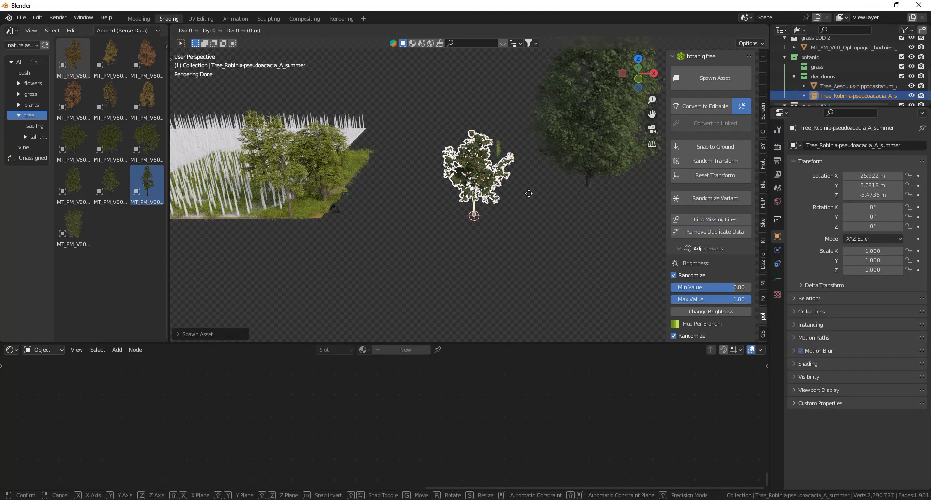
key("shift+z")
left_click(616, 205)
Convert the Robinia to an editable asset and move both botaniq trees into a collection named tree
left_click(712, 109)
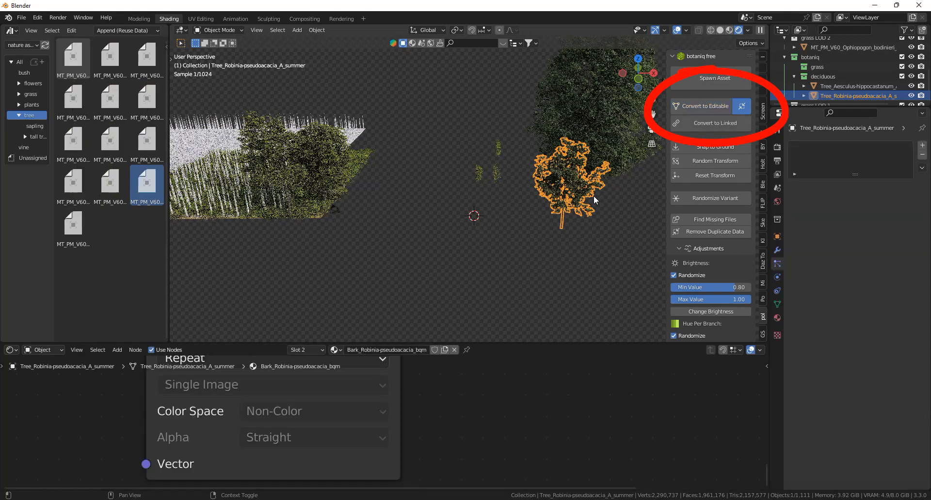
scroll(600, 202, "up", 2)
left_click(545, 168, "shift")
key("m")
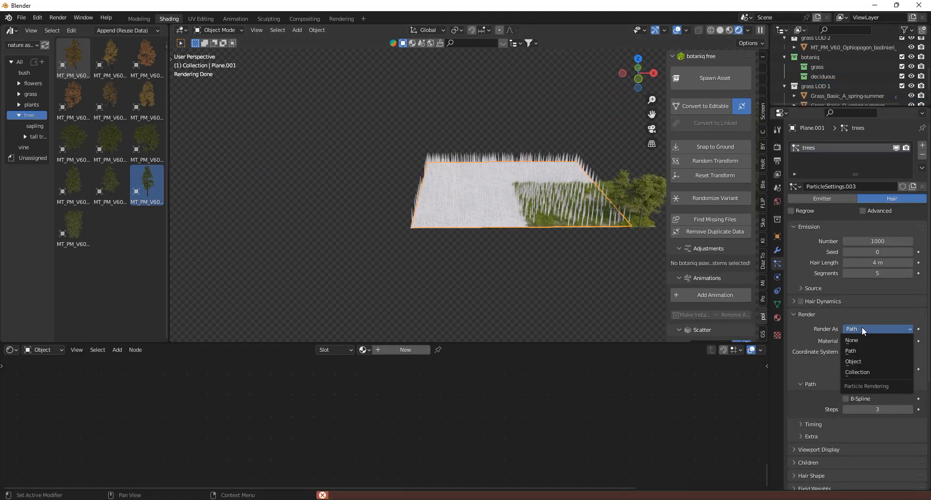
Render the trees particle system as the tree collection with Object Rotation enabled, and set its number to 50
left_click(868, 373)
left_click(872, 400)
key("Return")
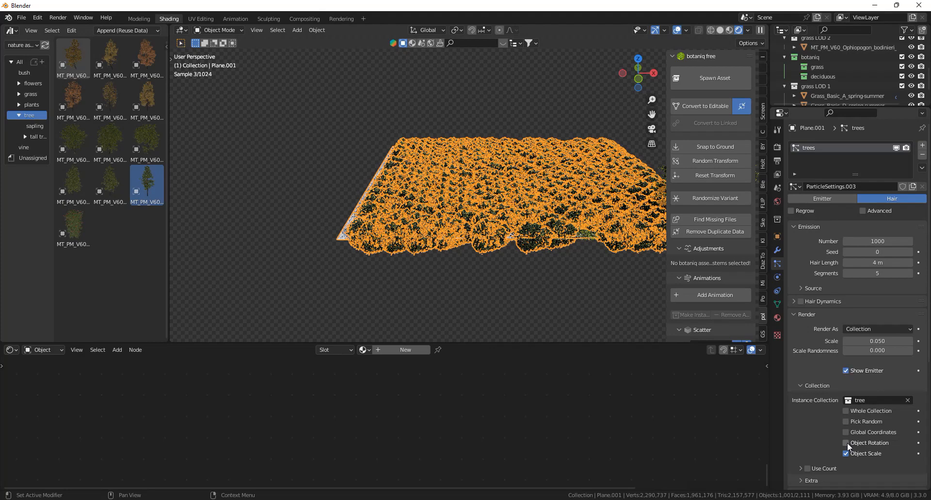
left_click(847, 444)
left_click(902, 241)
key("Return")
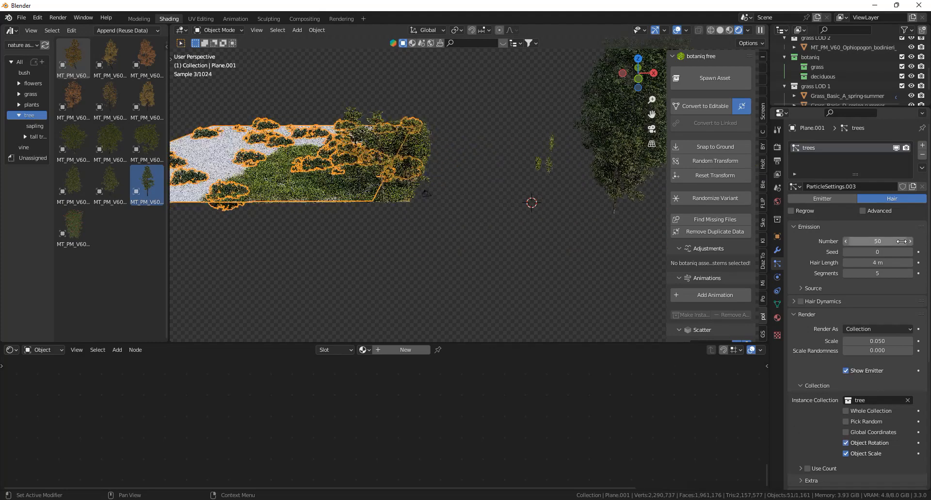
Rotate the two botaniq source trees so that their scattered copies stand upright
middle_click_drag(654, 189, 566, 220, "shift")
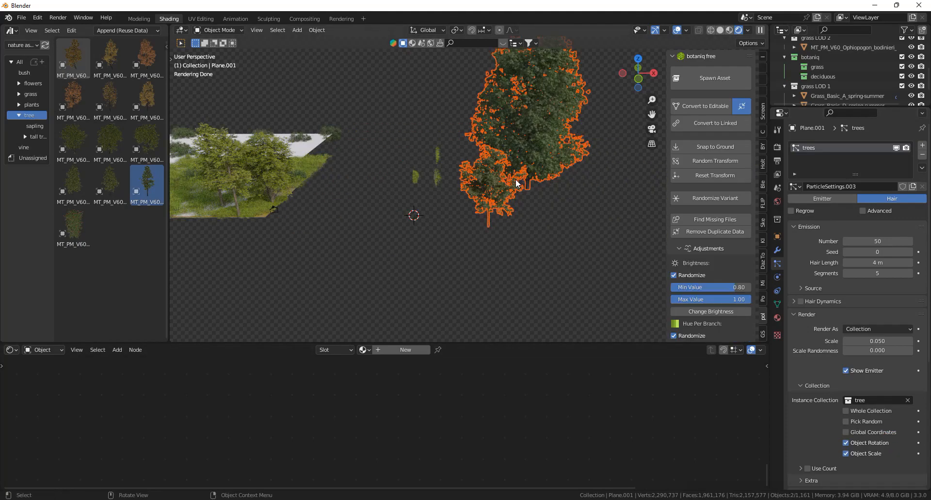
key("r")
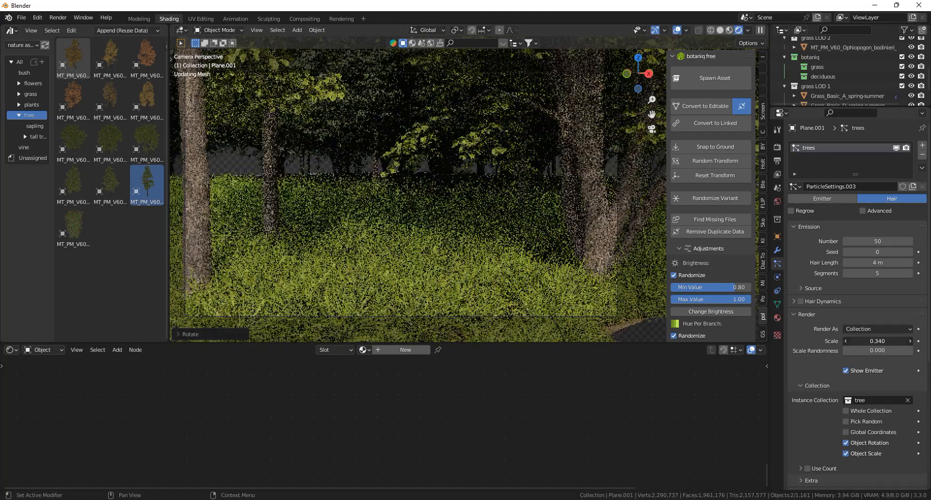
Set the trees particles to number 75, scale 0.390 and scale randomness 0.633, and enable advanced rotation
left_click_drag(879, 342, 876, 341)
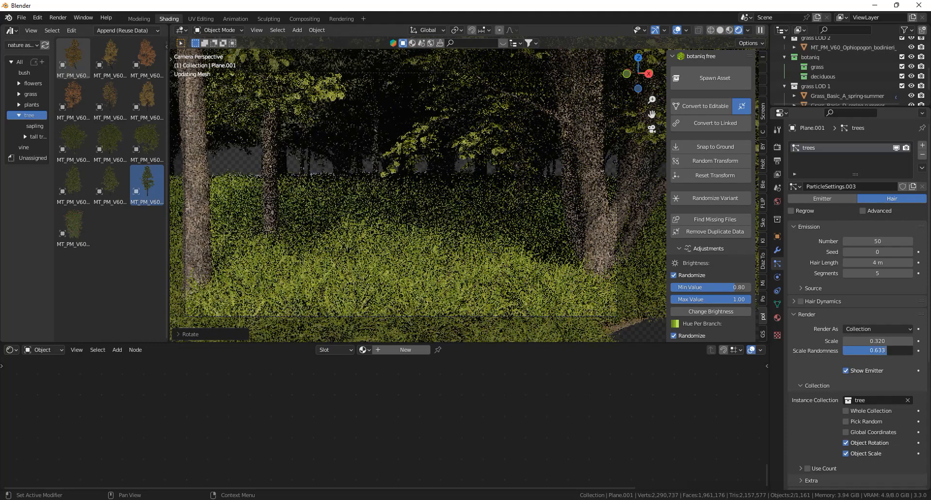
left_click(866, 211)
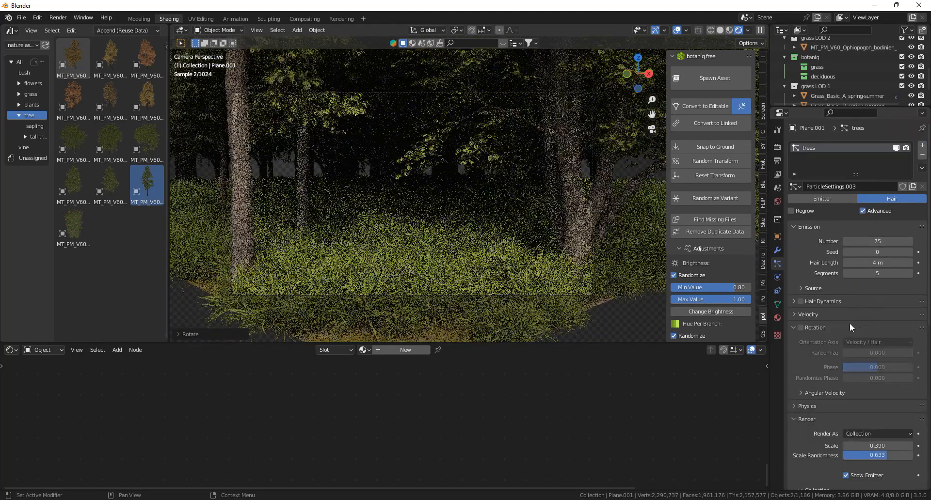
left_click(801, 327)
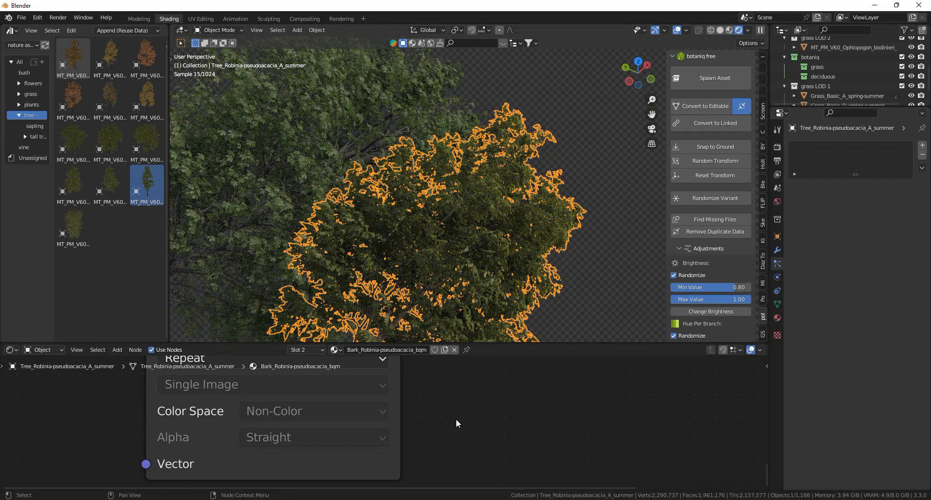
Adjust the Robinia and Aesculus leaf material colours, giving Leaf_Aesculus-hippocastanum_bqm Hue 0.480, Saturation 1.410 and Value 1.970
scroll(392, 423, "down", 2)
left_click(776, 319)
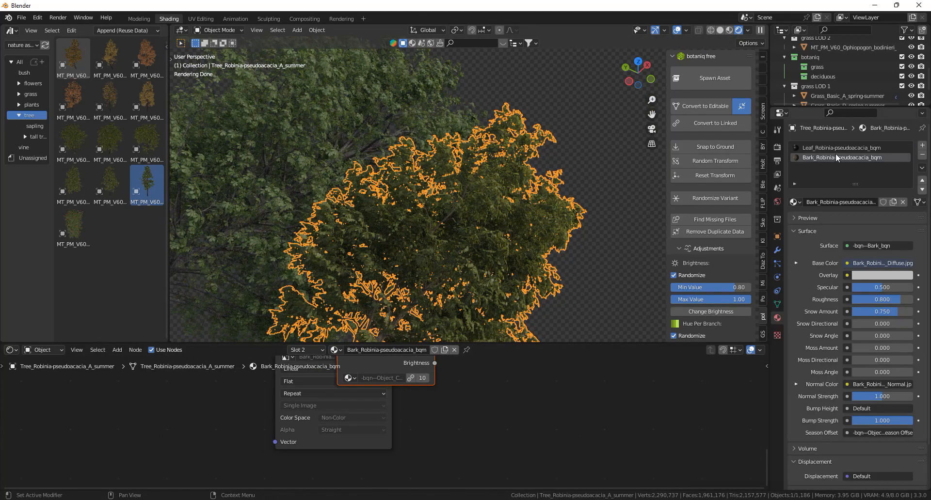
left_click(820, 149)
middle_click_drag(367, 401, 386, 424)
scroll(387, 425, "up", 5)
left_click_drag(385, 394, 403, 390)
middle_click_drag(403, 390, 399, 412)
scroll(399, 409, "up", 2)
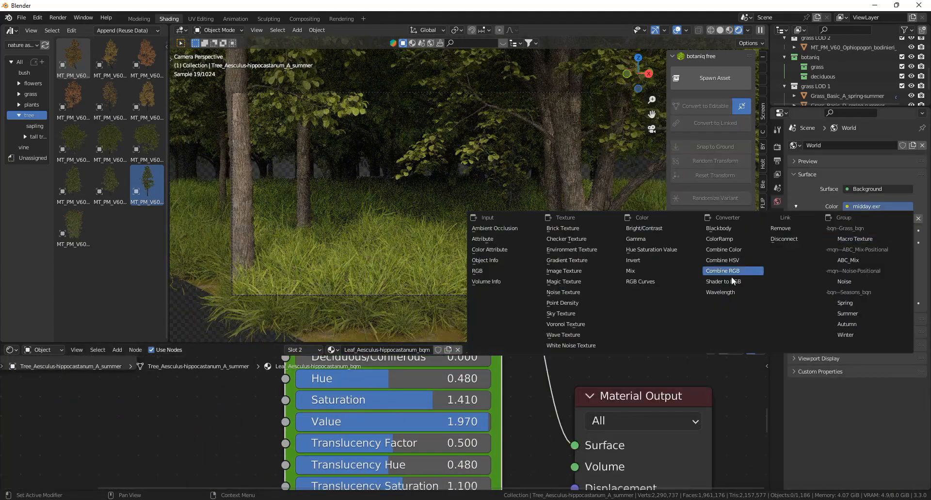
Replace the world's midday.exr environment colour with a Nishita Sky Texture and adjust its sun elevation and rotation
left_click(568, 313)
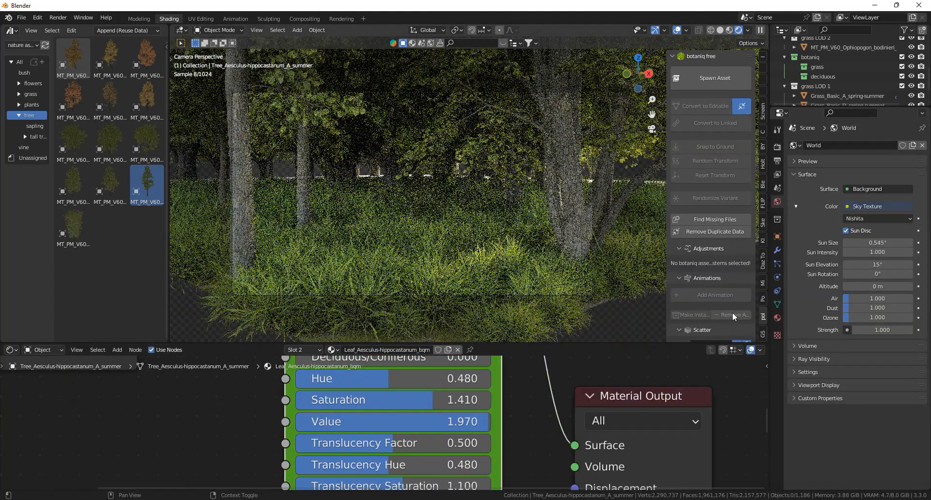
mouse_move(878, 264)
left_mouse_down()
mouse_move(853, 264)
mouse_move(878, 274)
left_mouse_up()
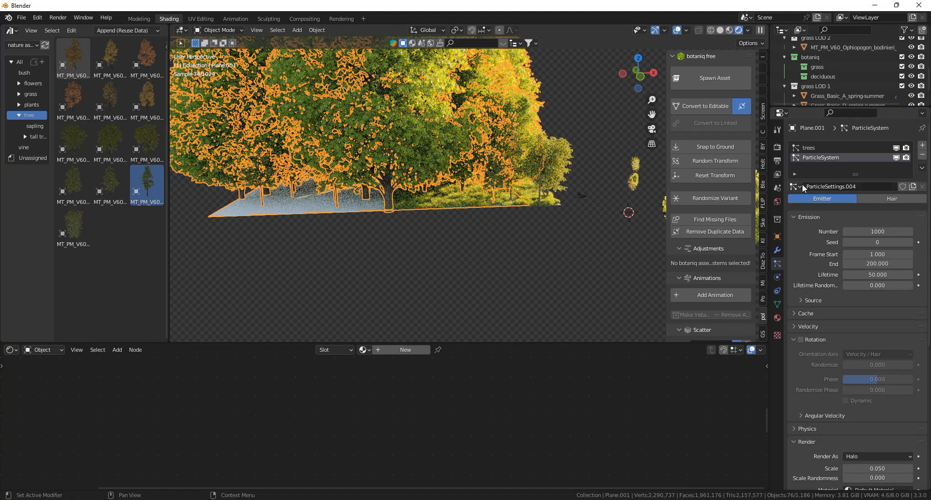
Rename the ground plane's particle settings for the grass LOD 1 system to "grass LOD 1"
left_click(796, 186)
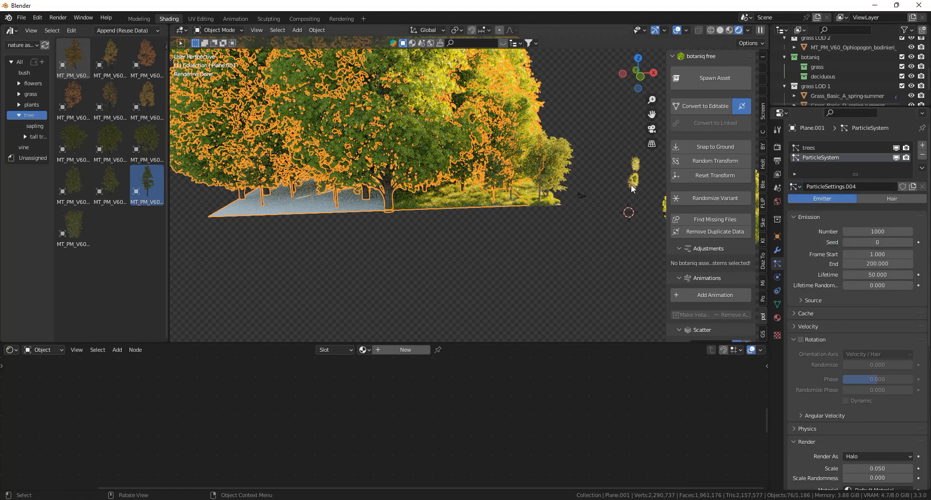
left_click(542, 205)
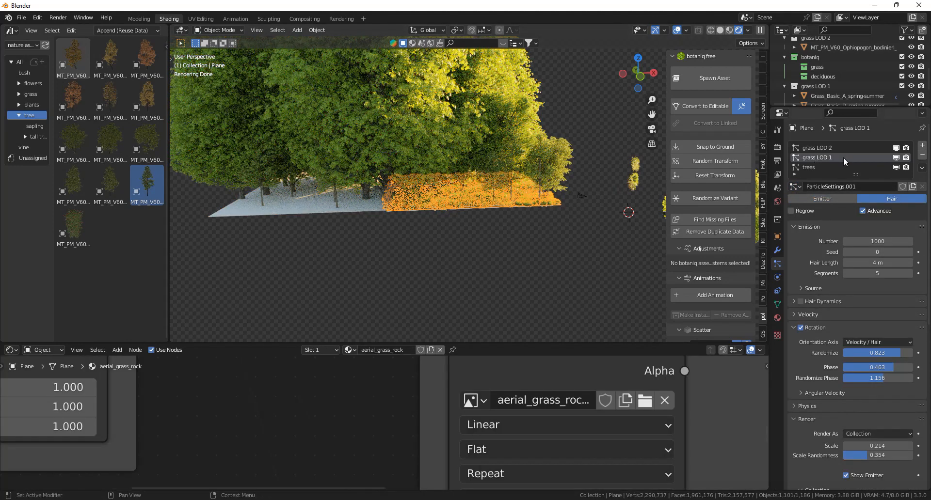
left_click(840, 186)
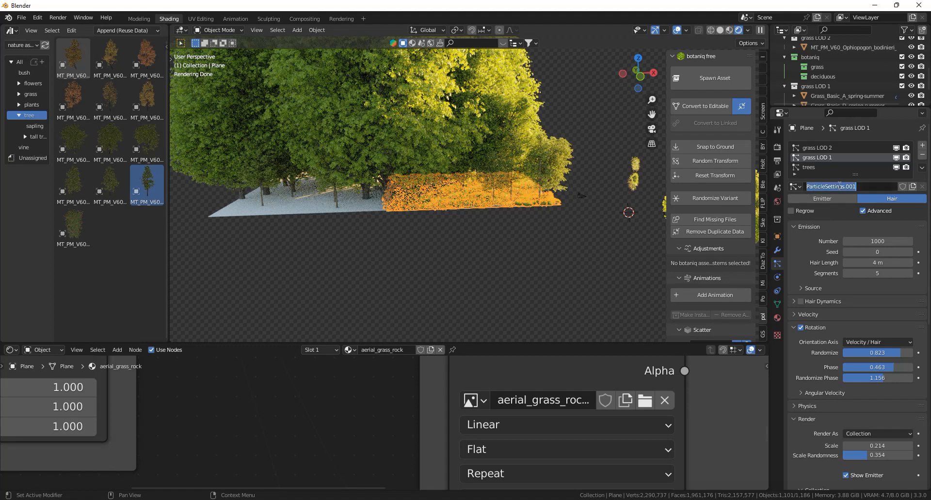
type("grass LOD 1")
key("Return")
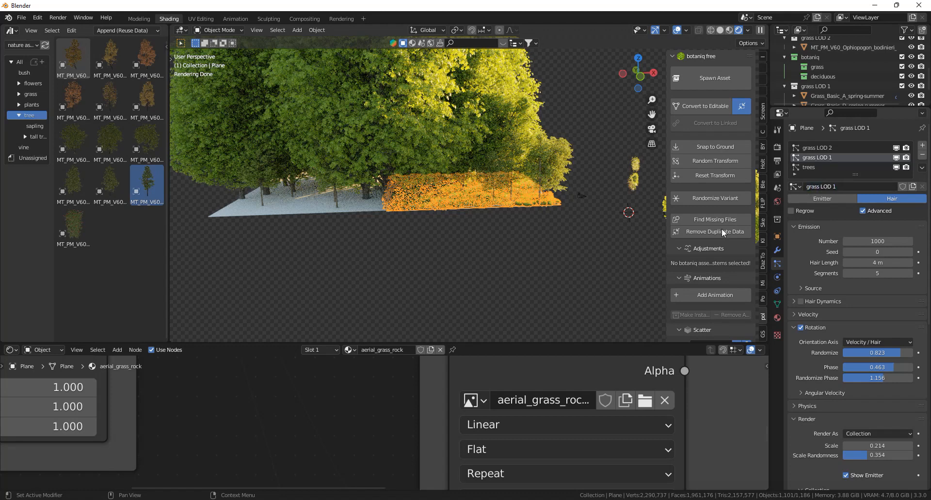
Assign the grass LOD 1 particle settings to the background plane's new particle system
left_click(380, 208)
left_click(796, 187)
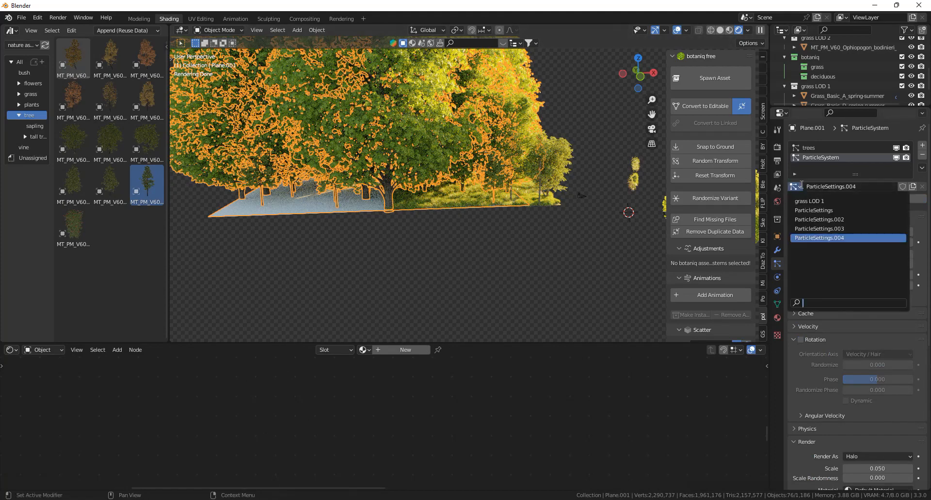
left_click(817, 202)
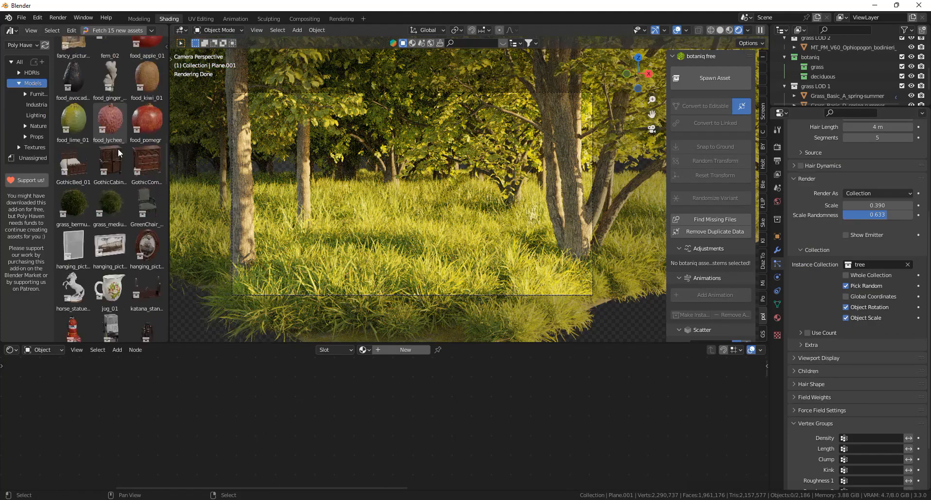
Place the GothicBed_01 model in the forest clearing and make it the camera's depth of field focus object
scroll(118, 148, "down", 1)
left_click_drag(80, 117, 499, 212)
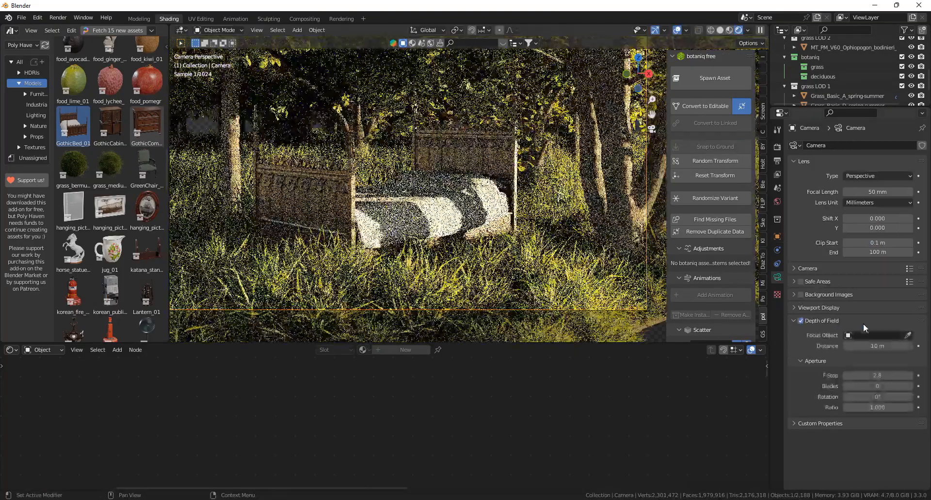
left_click(908, 335)
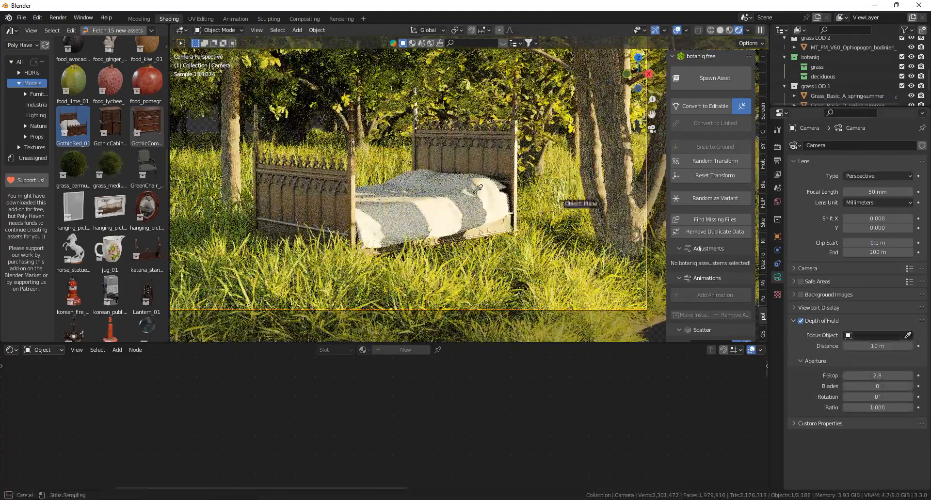
left_click(431, 198)
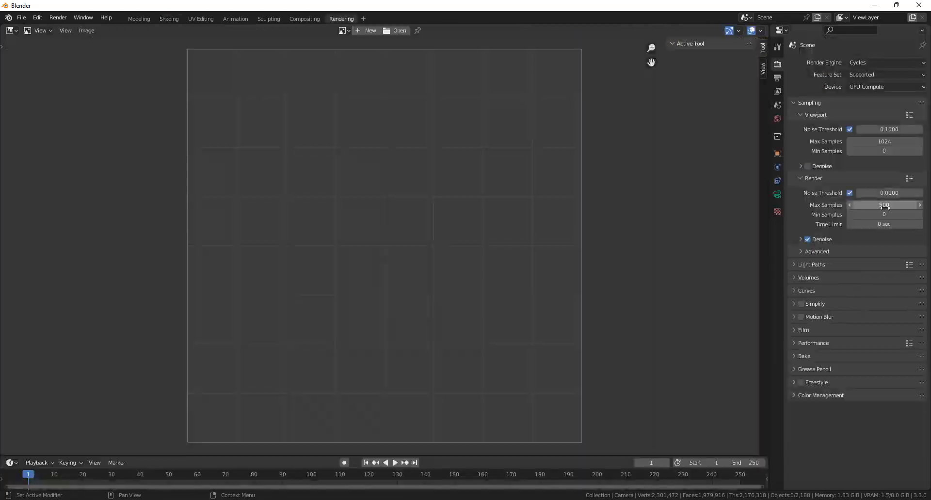
Set the render's maximum samples to 75 and render the image
left_click(885, 206)
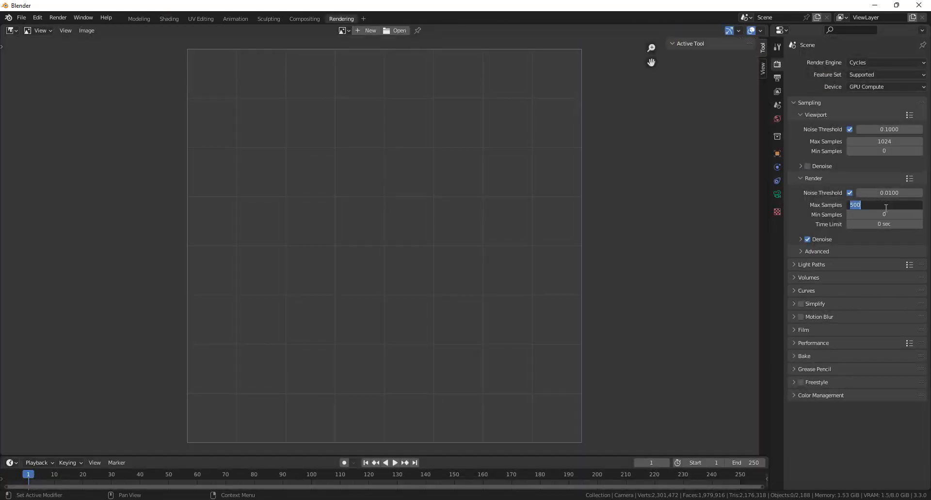
type("75")
key("Return")
key("F12")
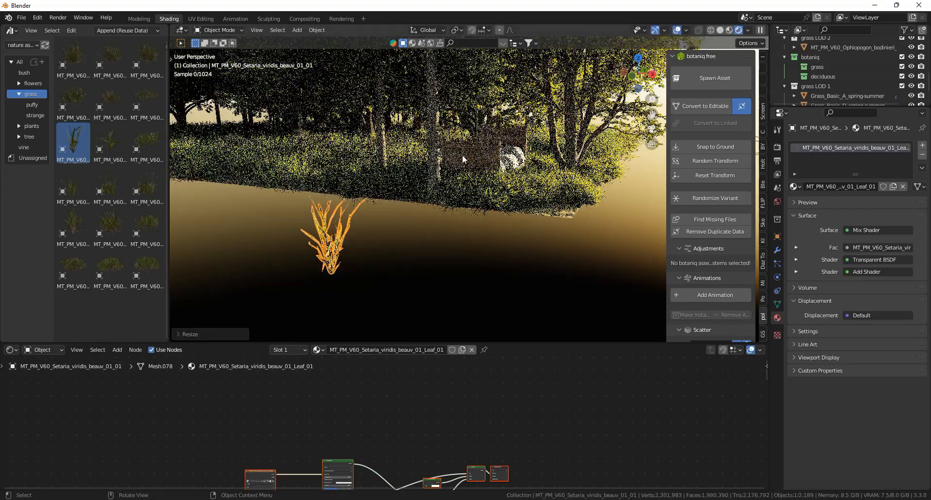
Move the Setaria viridis grass plant to the grass LOD 2 collection and rotate it 90° about the global Y axis
key("m")
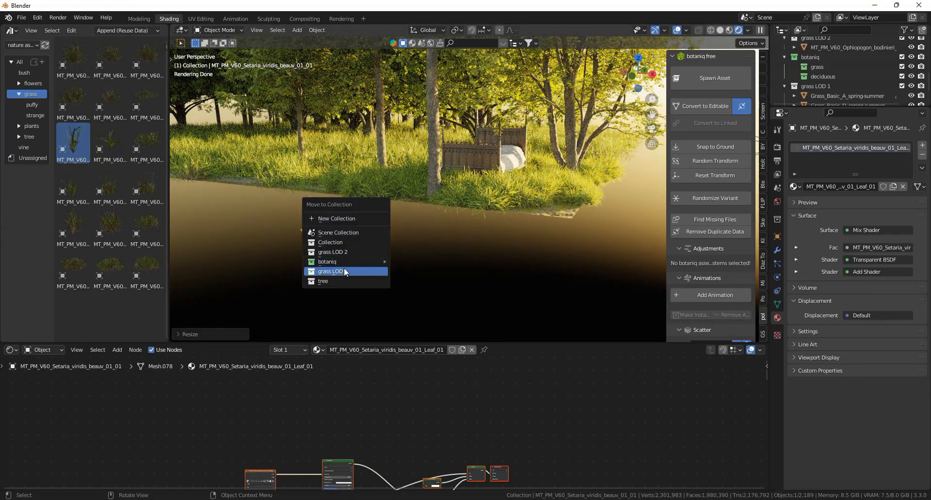
left_click(344, 252)
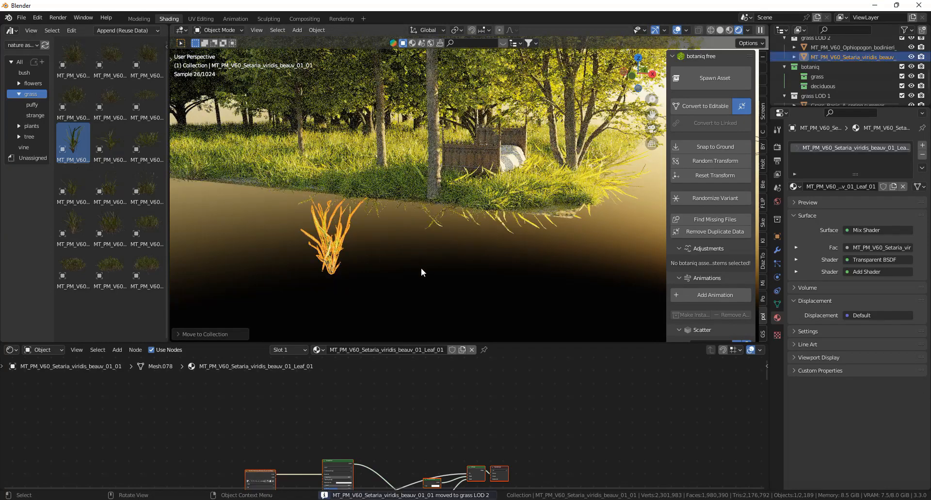
key("r")
key("y")
key("9")
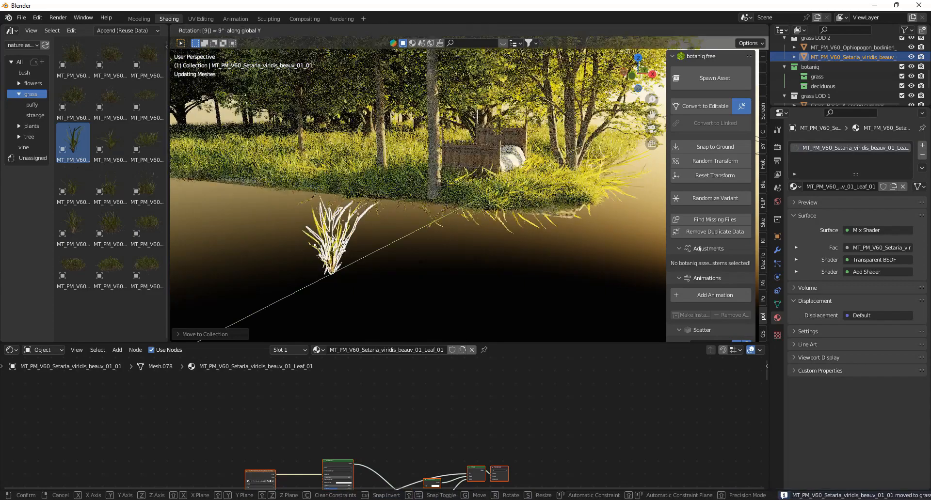
key("0")
key("Return")
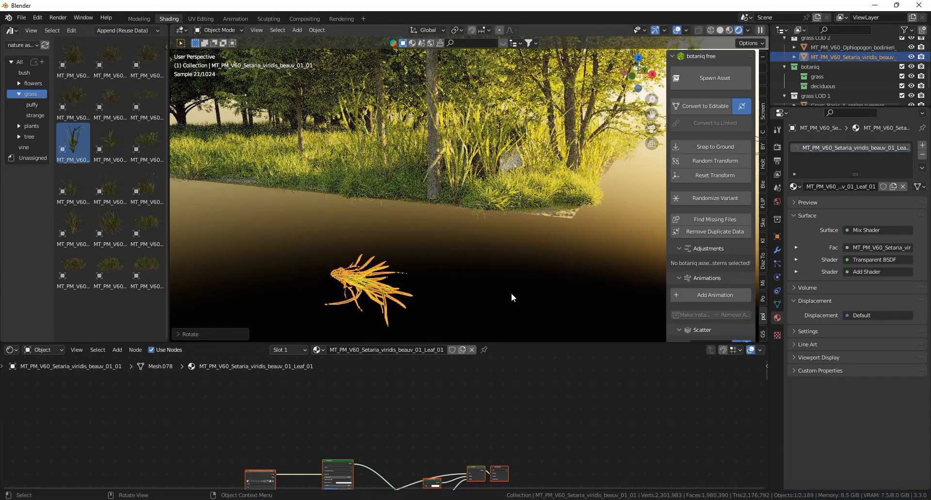
Scale the Setaria source plant down by a factor of about 0.495 and refine its size from the camera view
key("s")
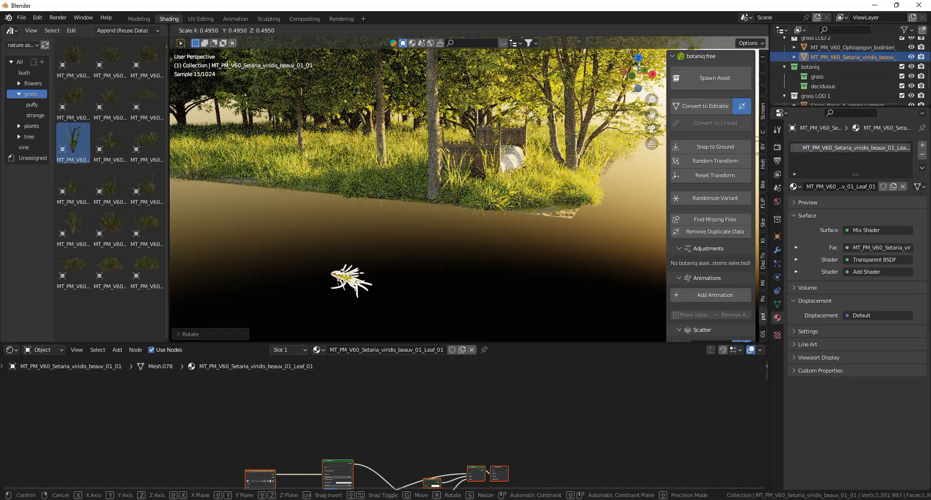
left_click(420, 287)
key("KP_0")
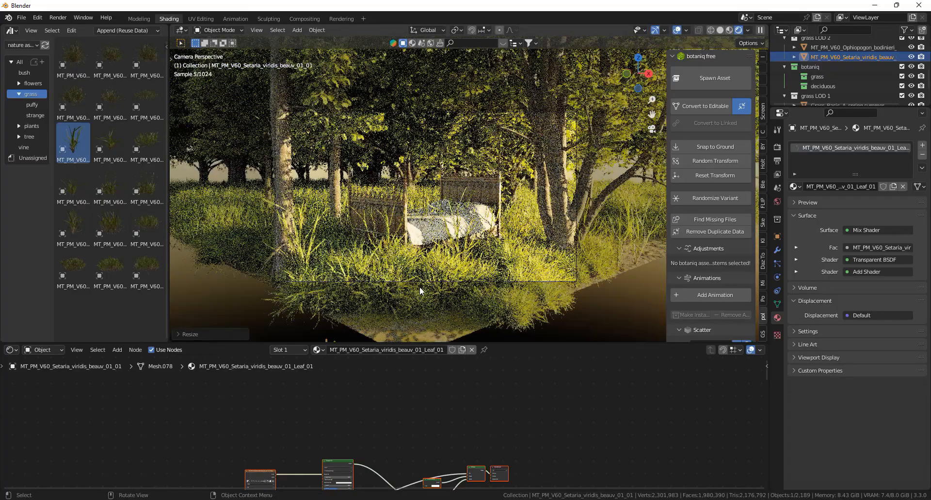
scroll(416, 286, "up", 2)
key("g")
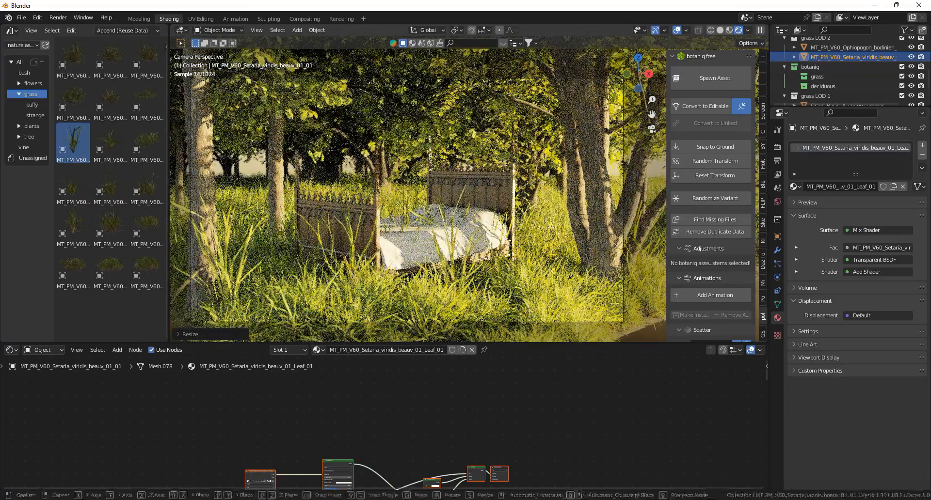
left_click(496, 287)
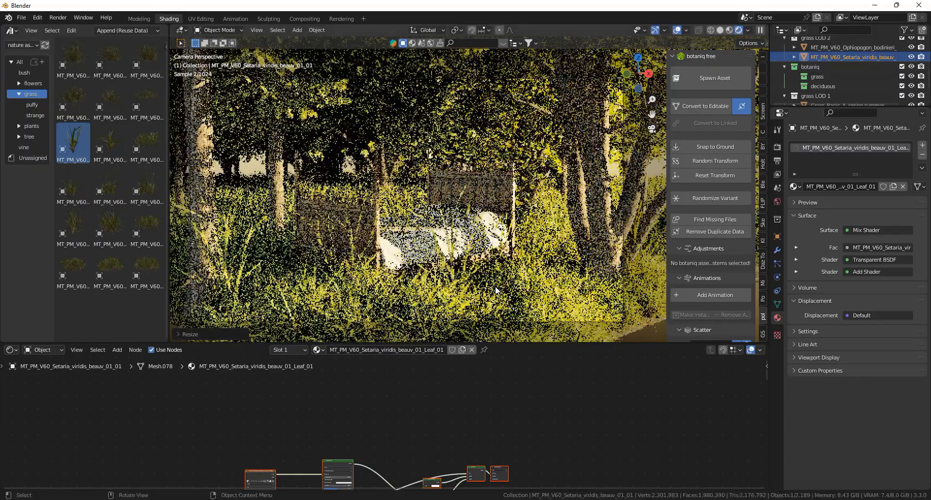